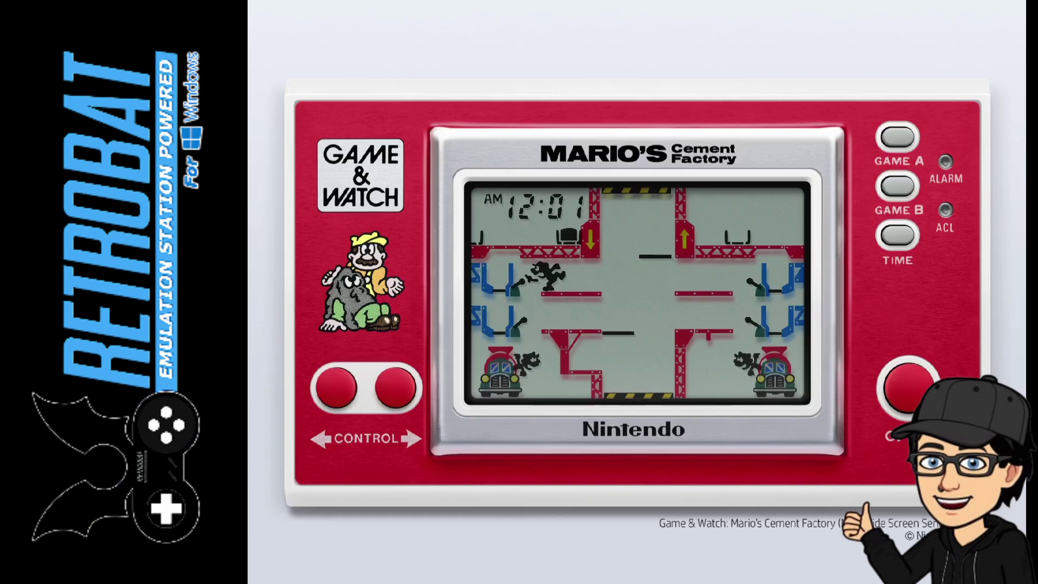
key(Left)
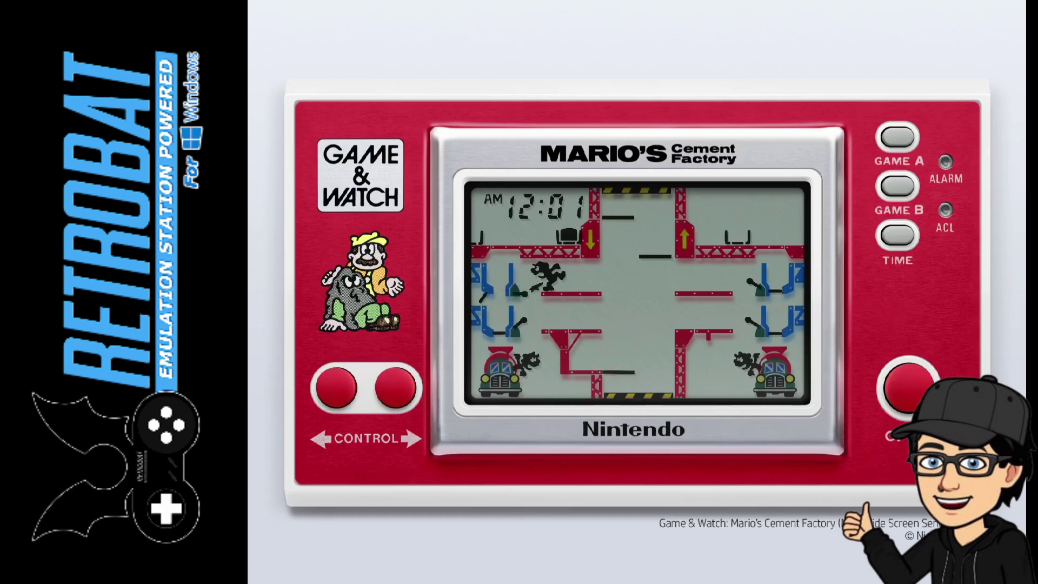
key(Left)
key(Right)
key(Left)
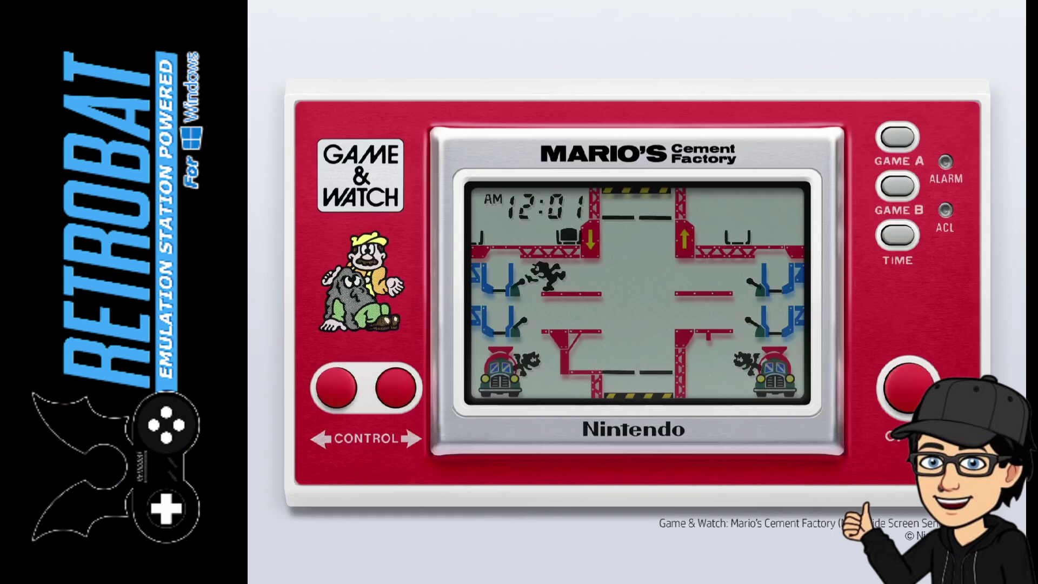
key(Right)
key(Right)
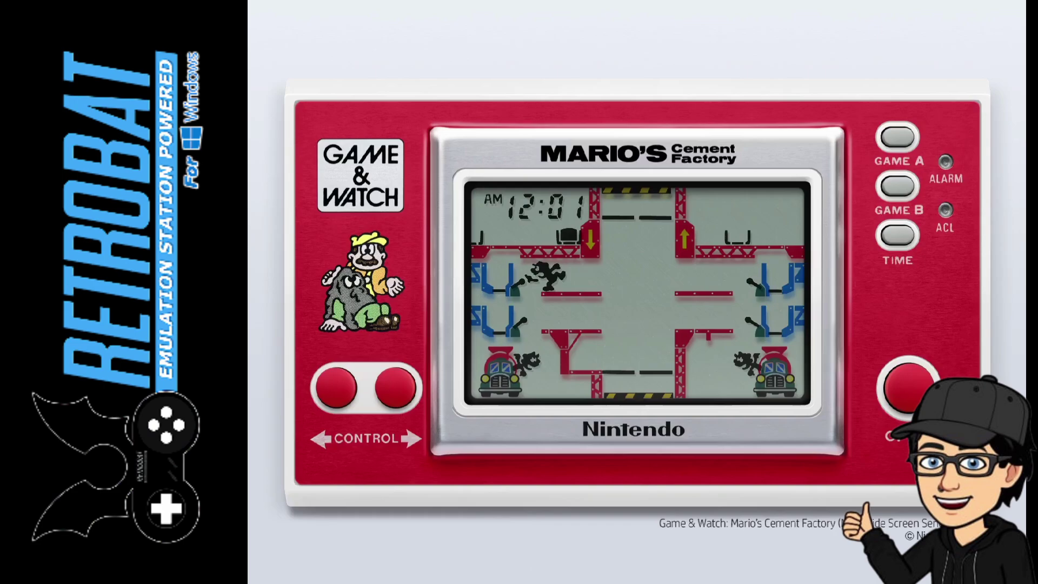
key(Right)
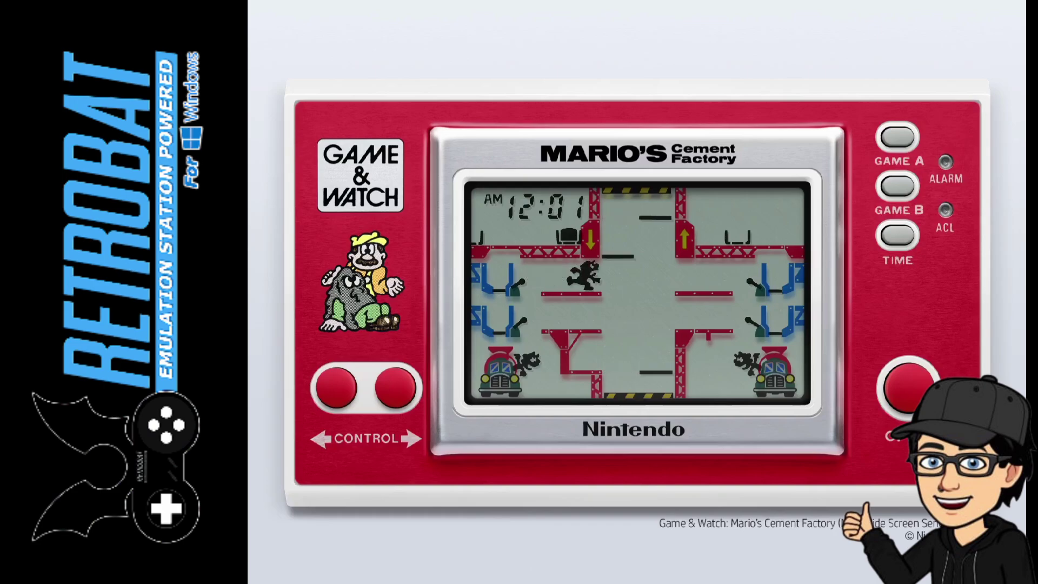
key(Left)
key(Left)
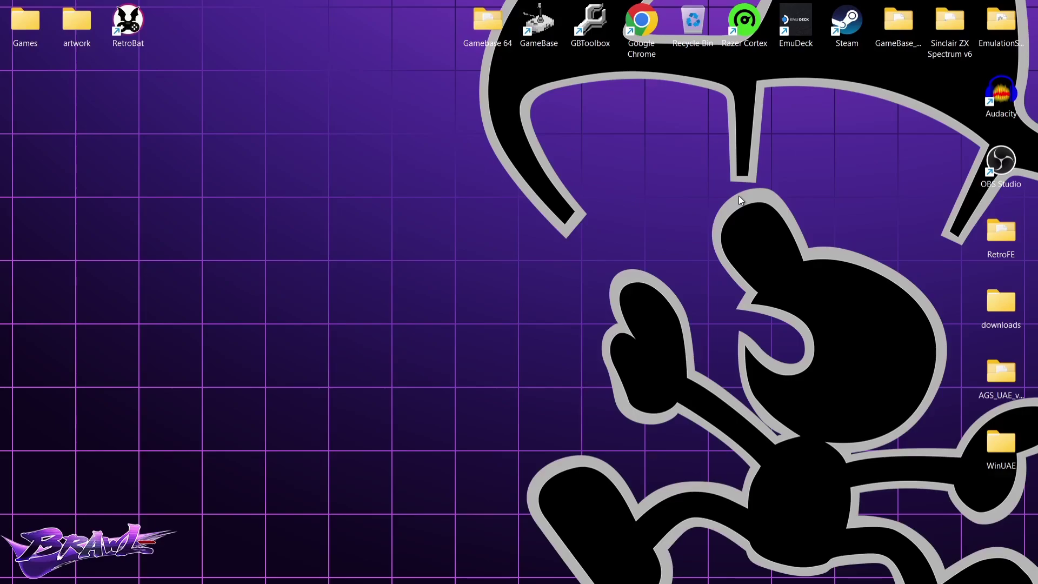
Open the RetroBat shortcut's file location and start the System List tool of BatGui.exe
right_click(134, 28)
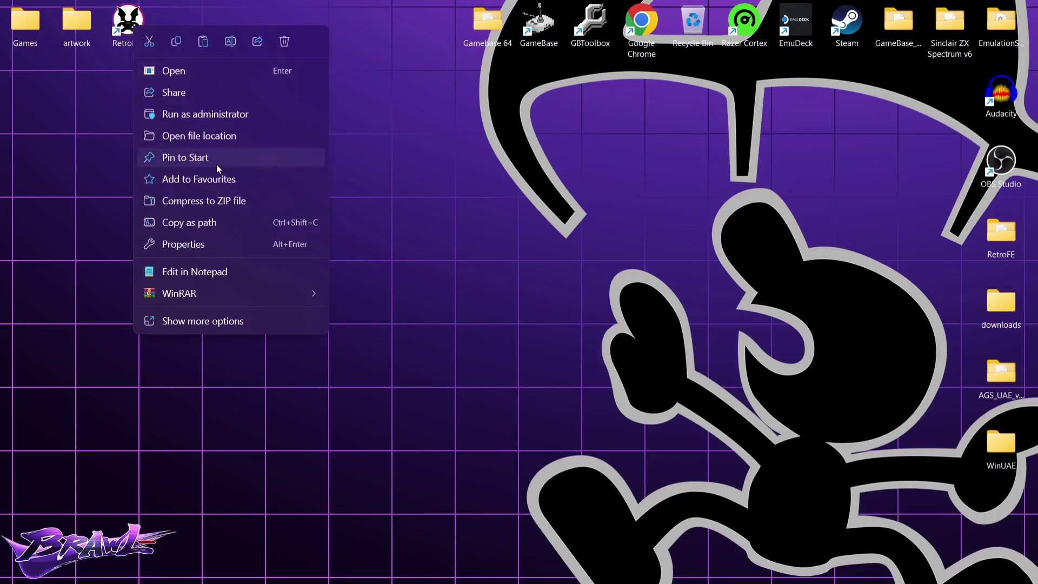
click(200, 136)
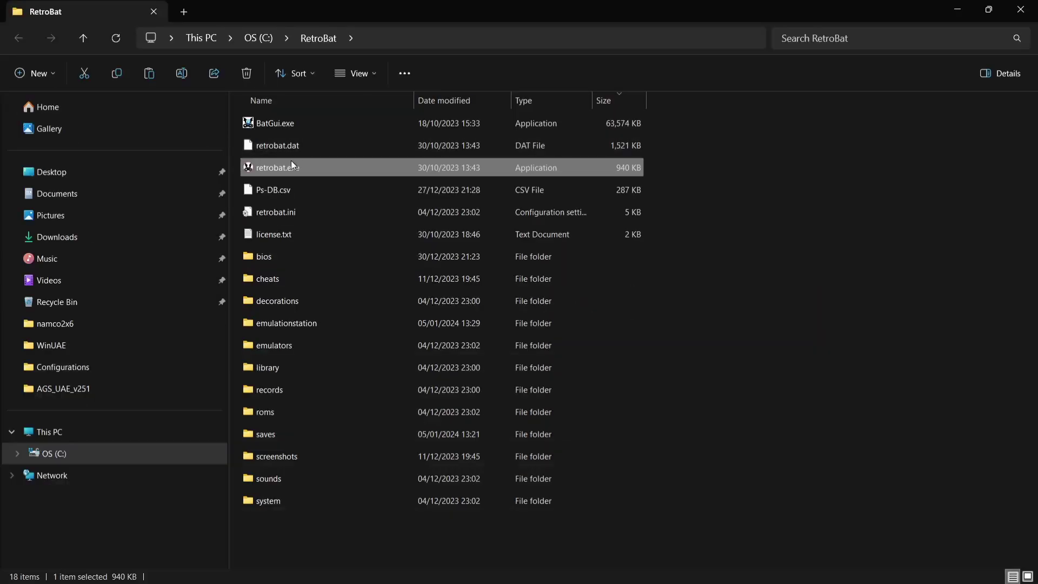
double_click(297, 125)
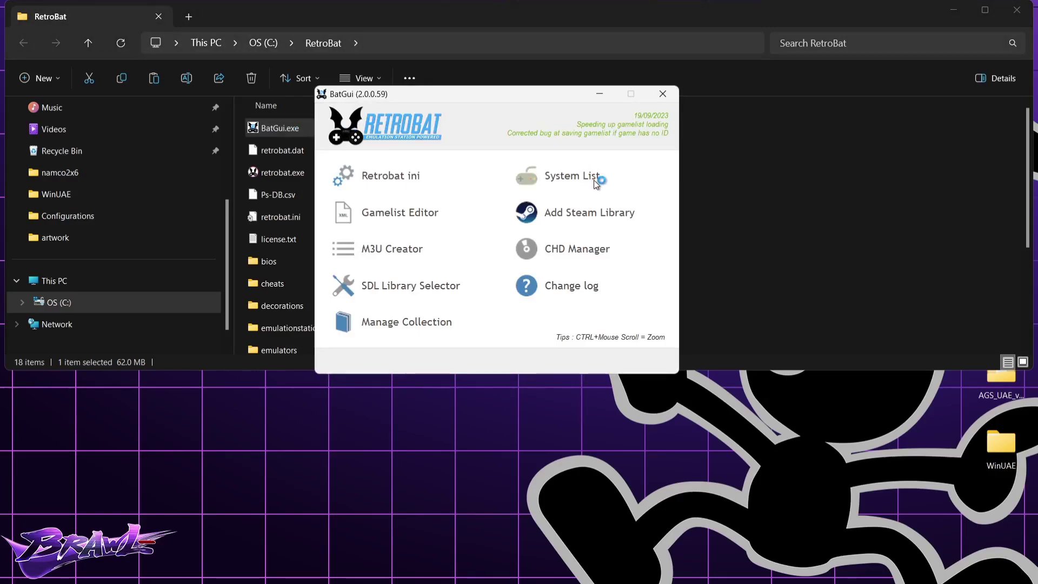
click(589, 179)
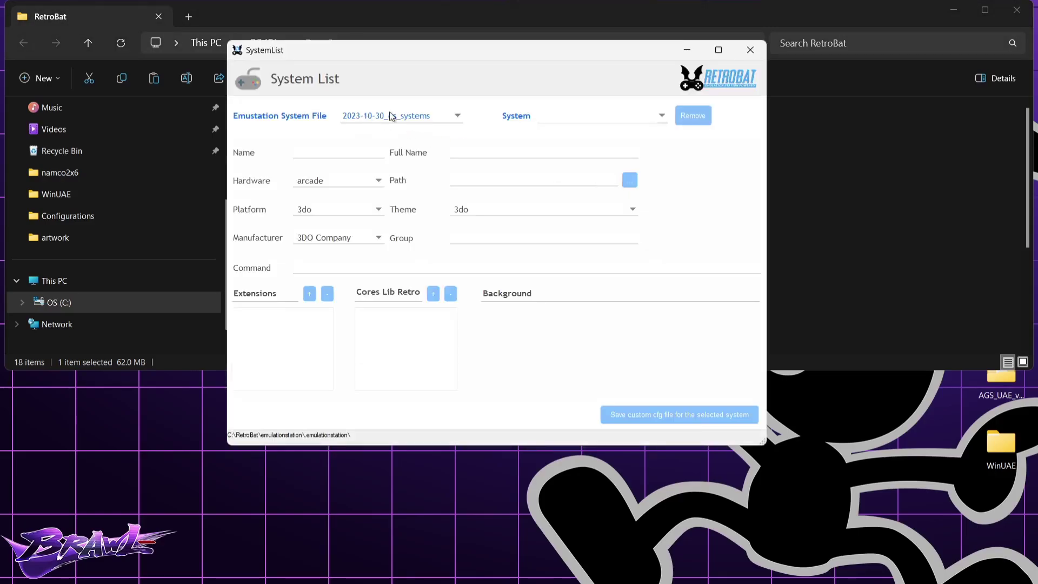
Load the es_systems file in the System List and select the gw system
click(442, 116)
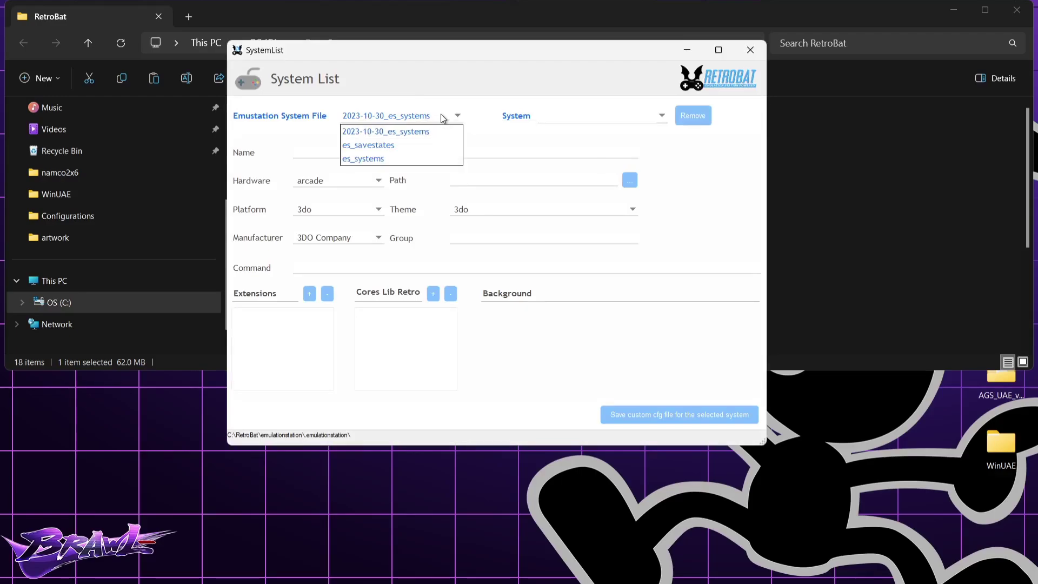
click(400, 158)
click(652, 118)
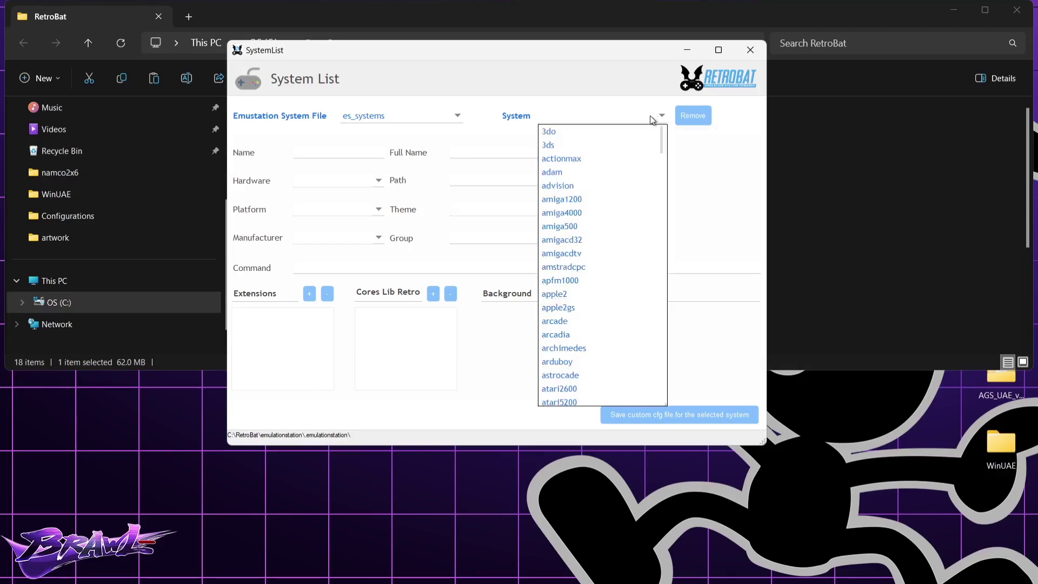
drag(661, 140, 663, 208)
scroll(556, 343, down, 6)
click(563, 325)
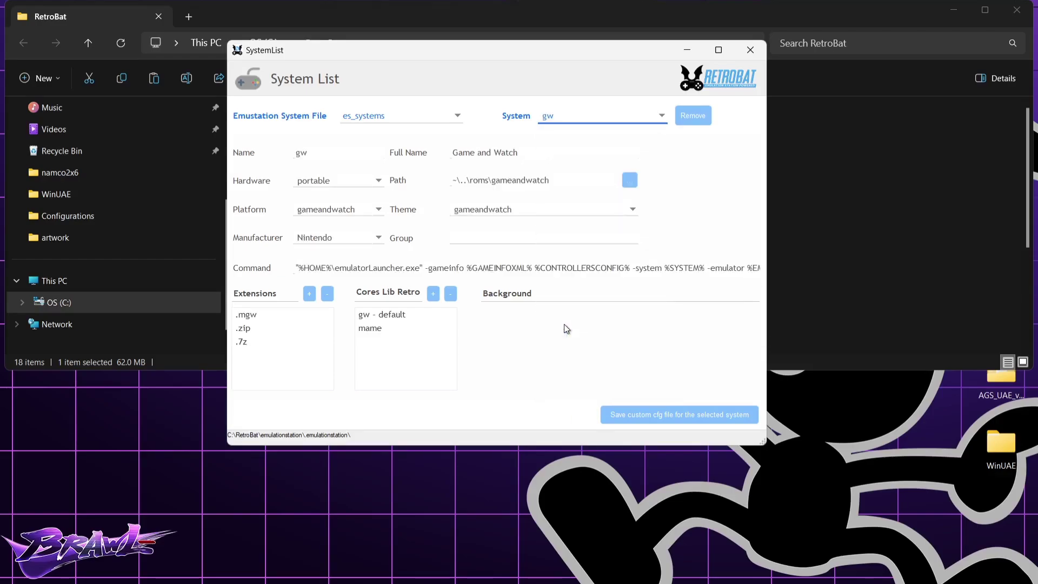
Check the gw system's .zip extension and mame core, and close the System List and BatGui
click(261, 328)
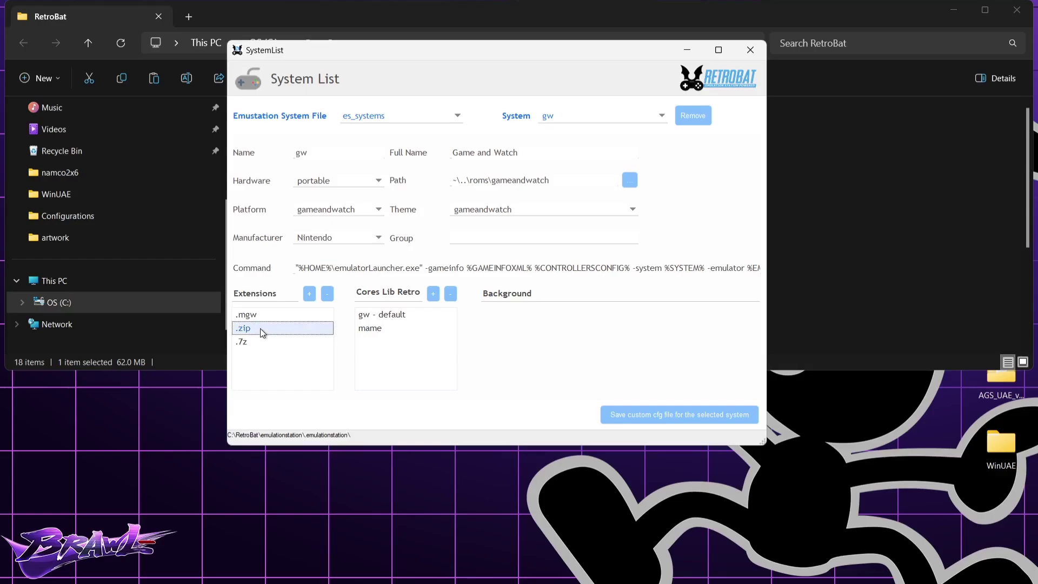
click(384, 330)
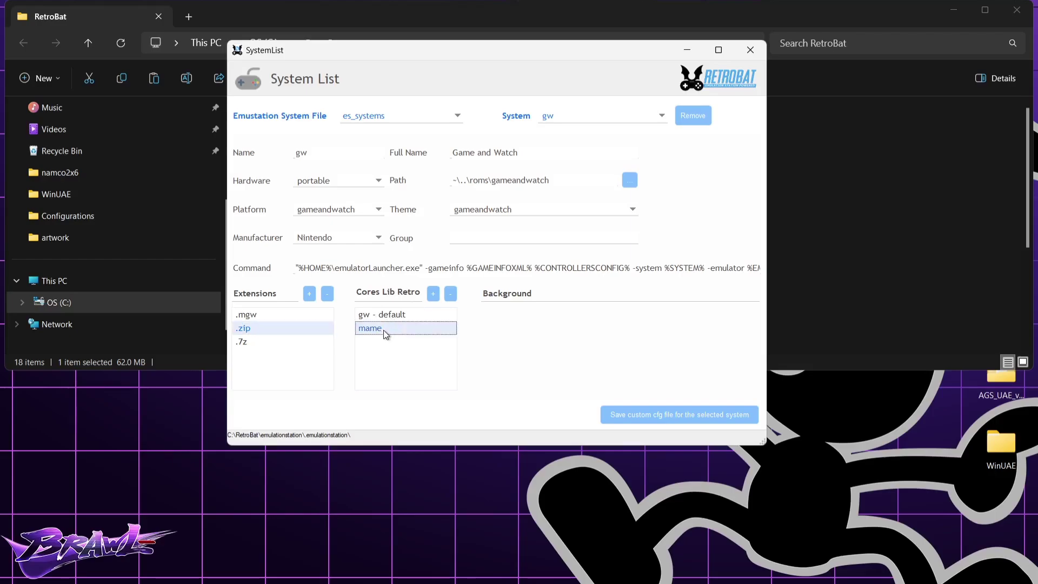
click(575, 117)
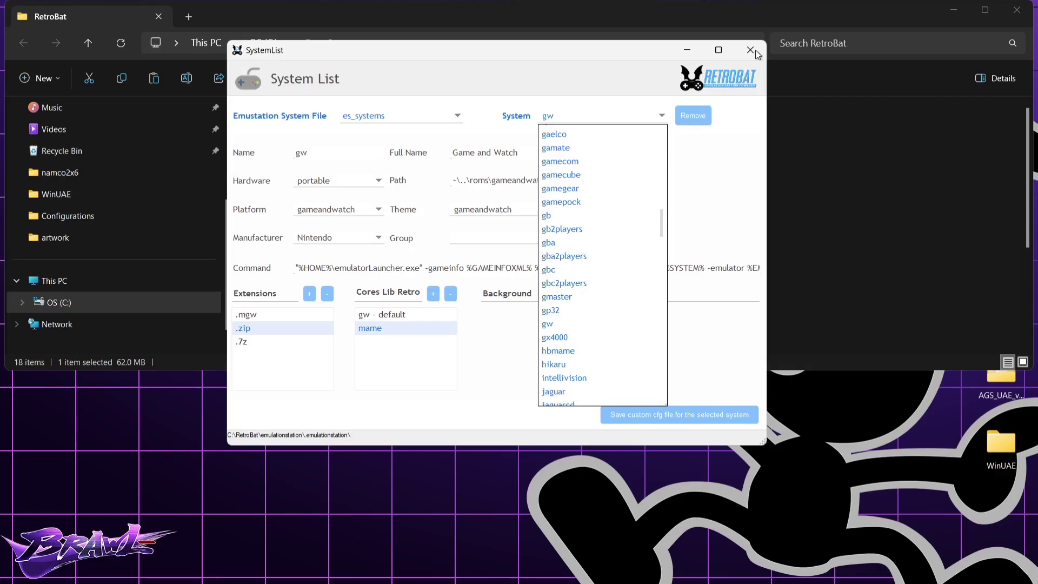
click(755, 52)
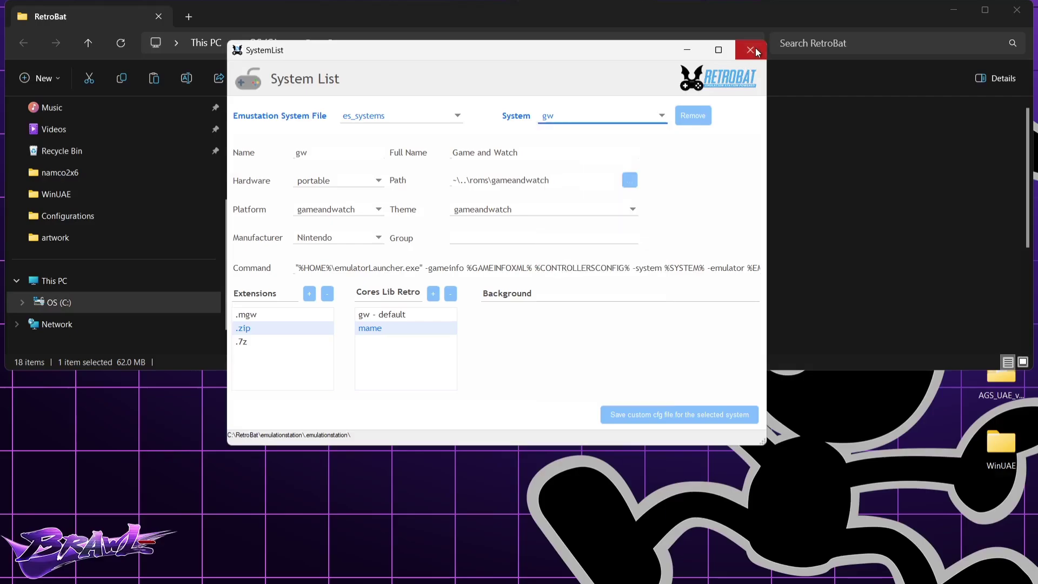
click(755, 49)
key(alt+F4)
Open the gameandwatch folder inside RetroBat's roms folder
key(super+Up)
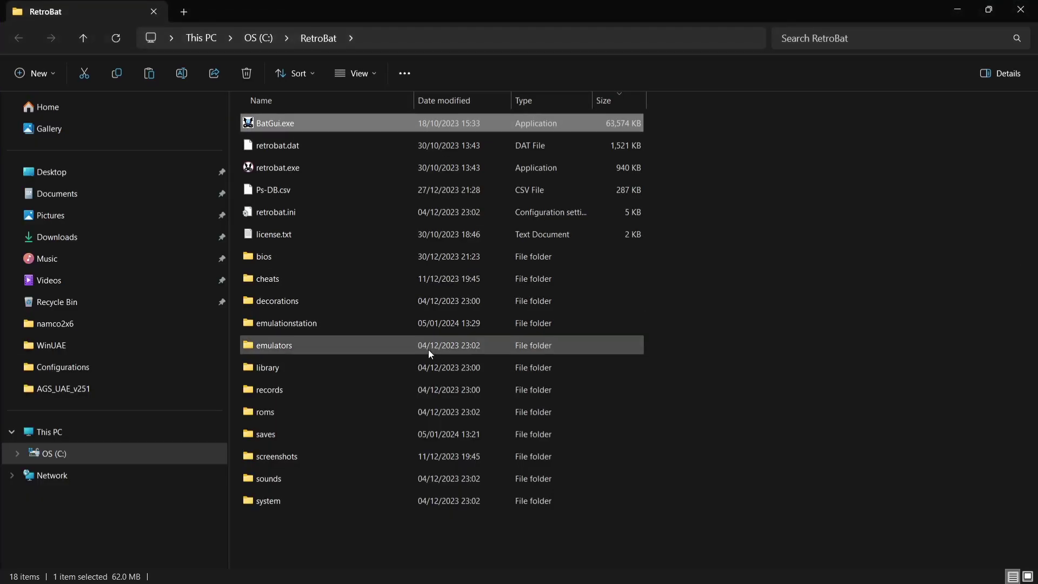
double_click(377, 421)
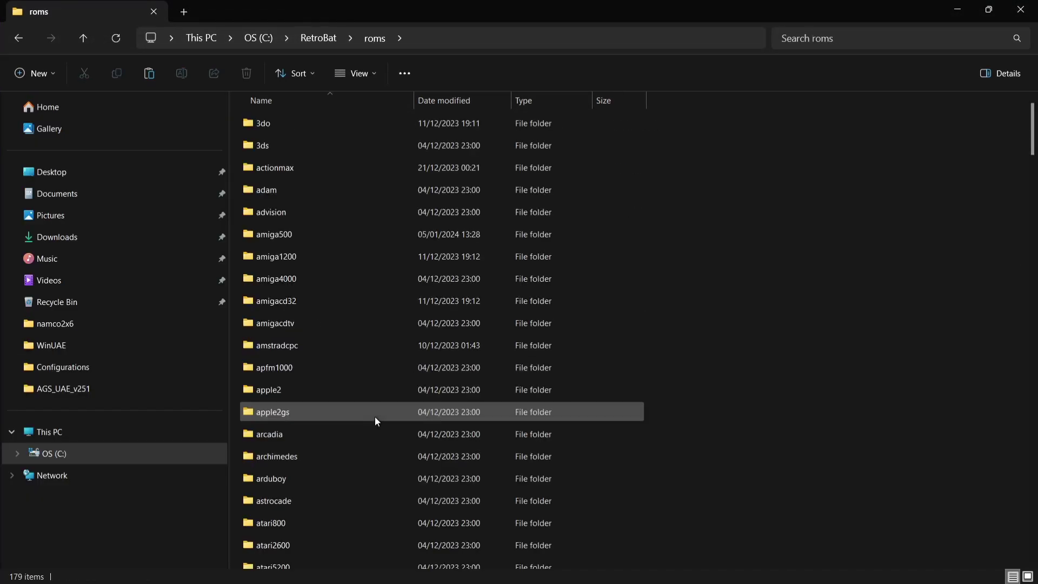
drag(1035, 130, 1035, 235)
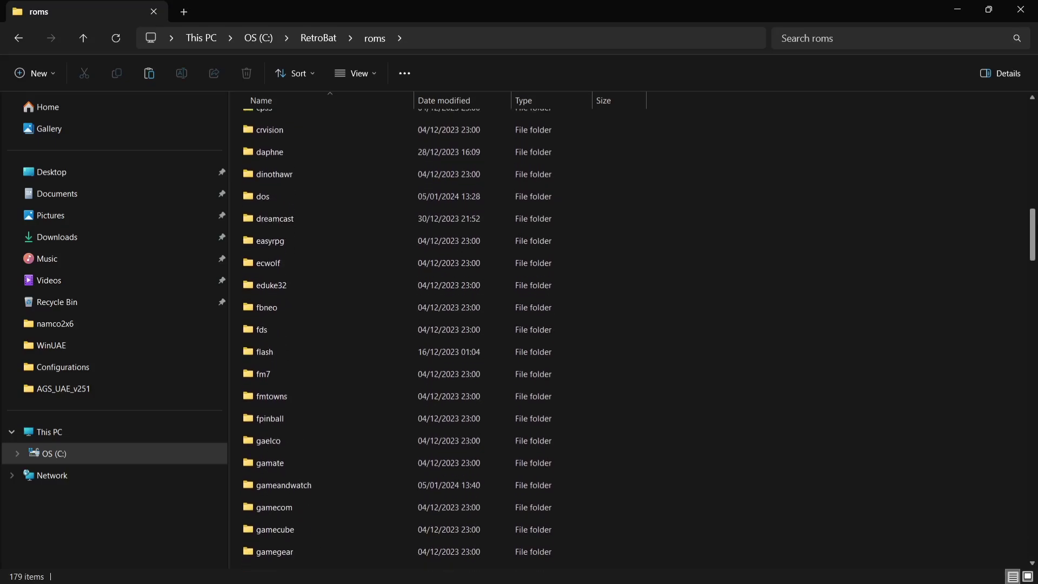
double_click(335, 482)
Open the desktop's Games folder and arrange its window so the gameandwatch folder window stays partly exposed
key(super+Down)
drag(486, 89, 811, 47)
double_click(24, 22)
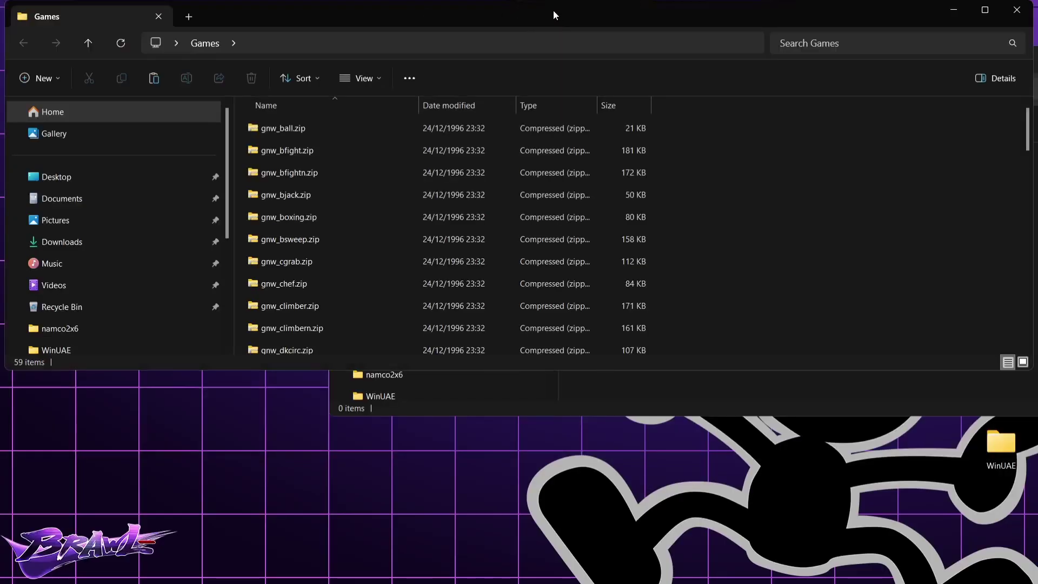
drag(546, 22, 294, 83)
Move all the zipped games from the Games folder into roms\gameandwatch and close the Games window
click(72, 280)
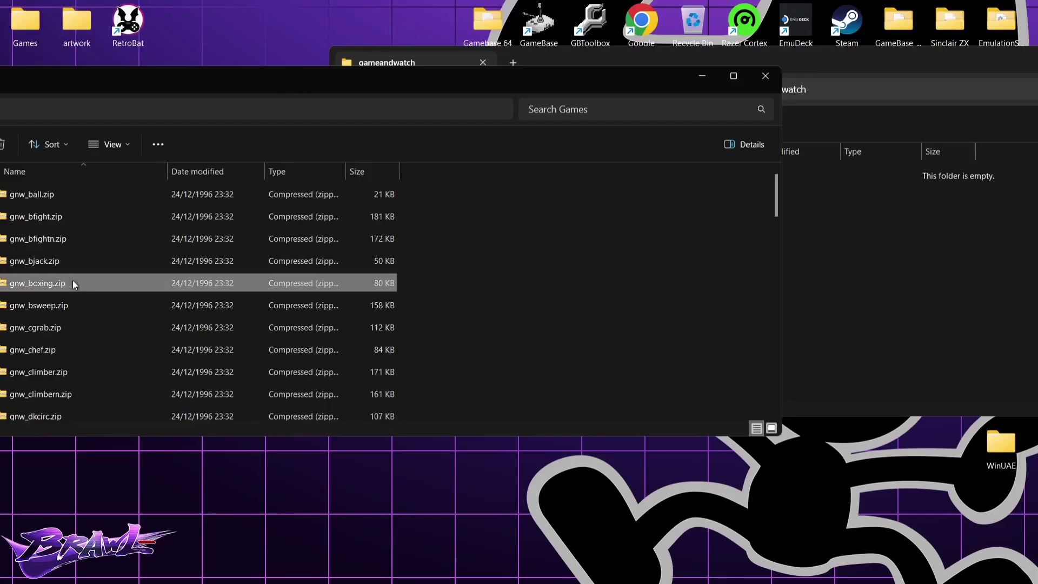
key(ctrl+a)
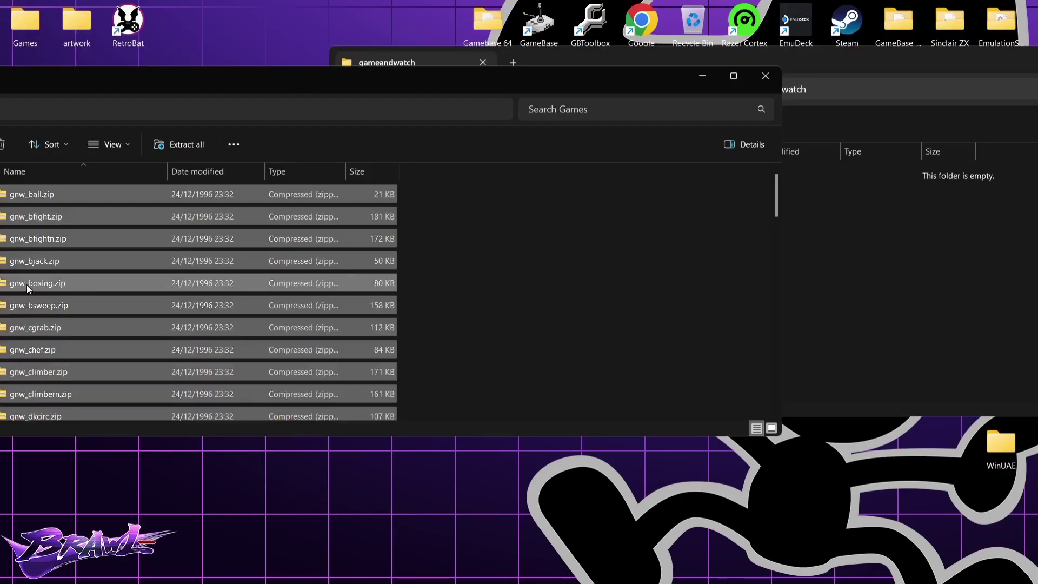
drag(27, 284, 875, 309)
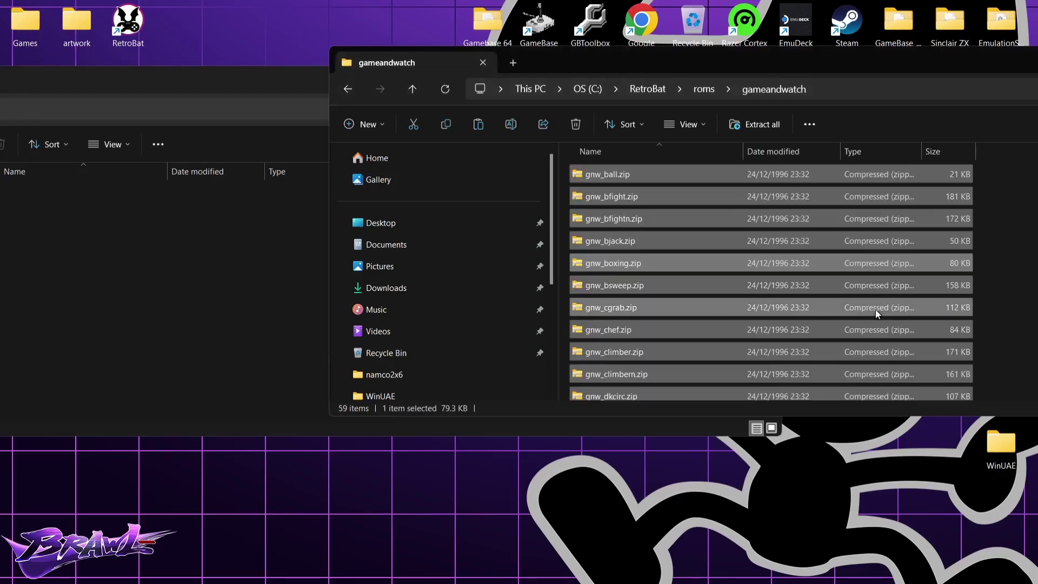
click(235, 74)
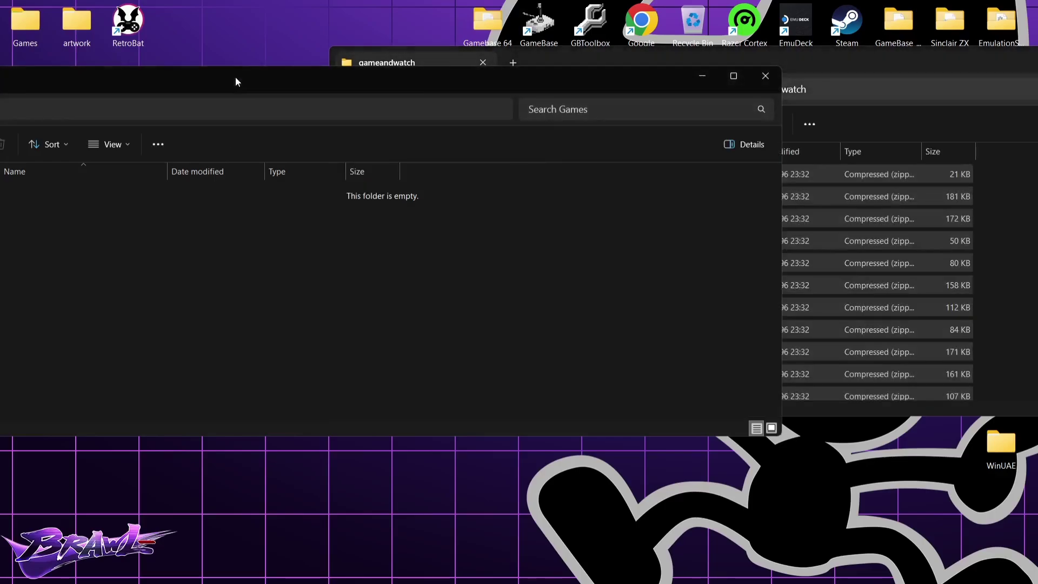
click(763, 70)
drag(773, 56, 400, 52)
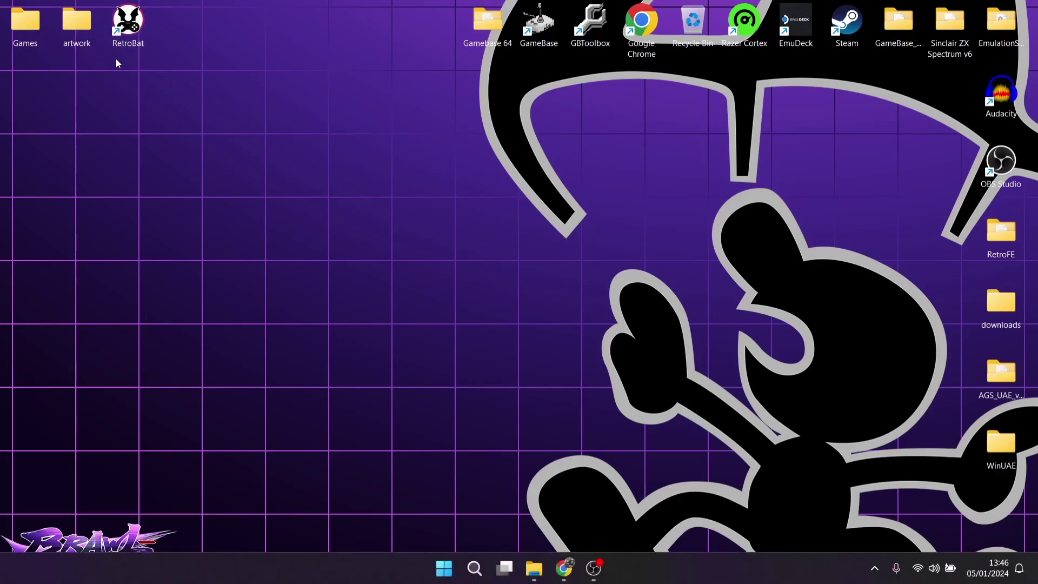
Launch RetroBat from the desktop and open the Game & Watch game list
double_click(132, 46)
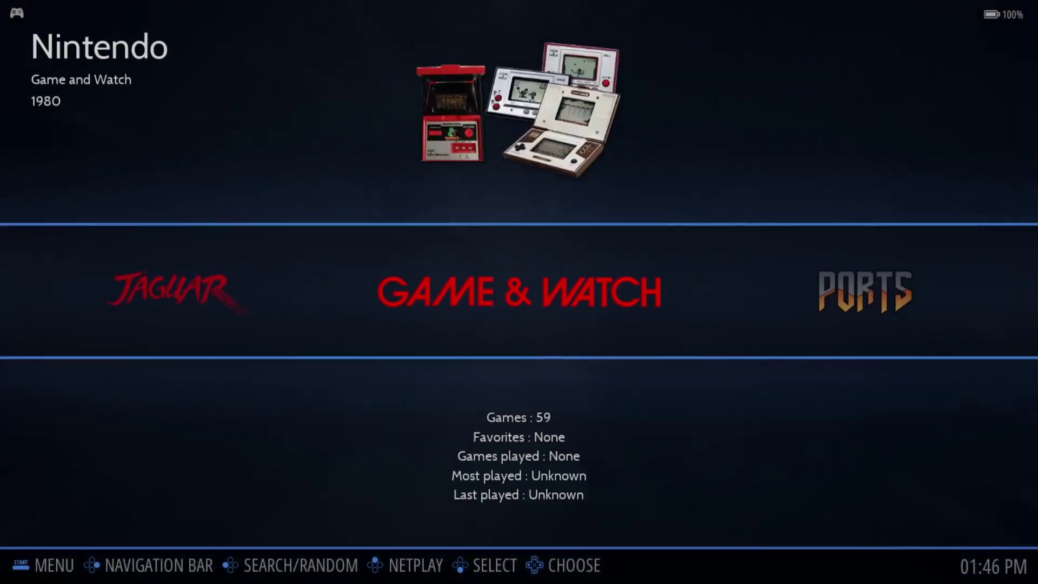
key(Return)
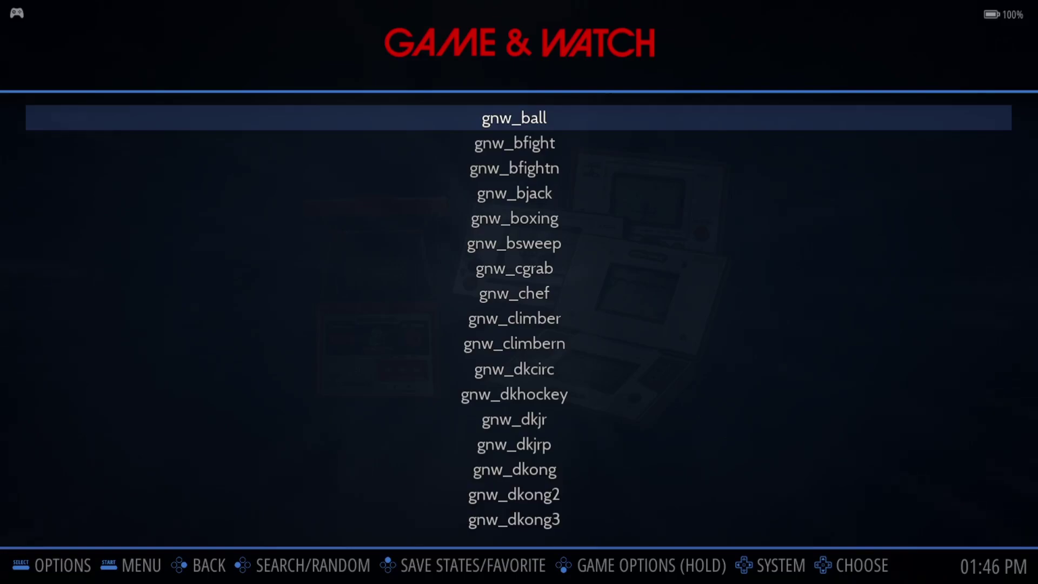
Set the Game and Watch system's emulator to MAME64 in the advanced system options and return to the game list
key(F1)
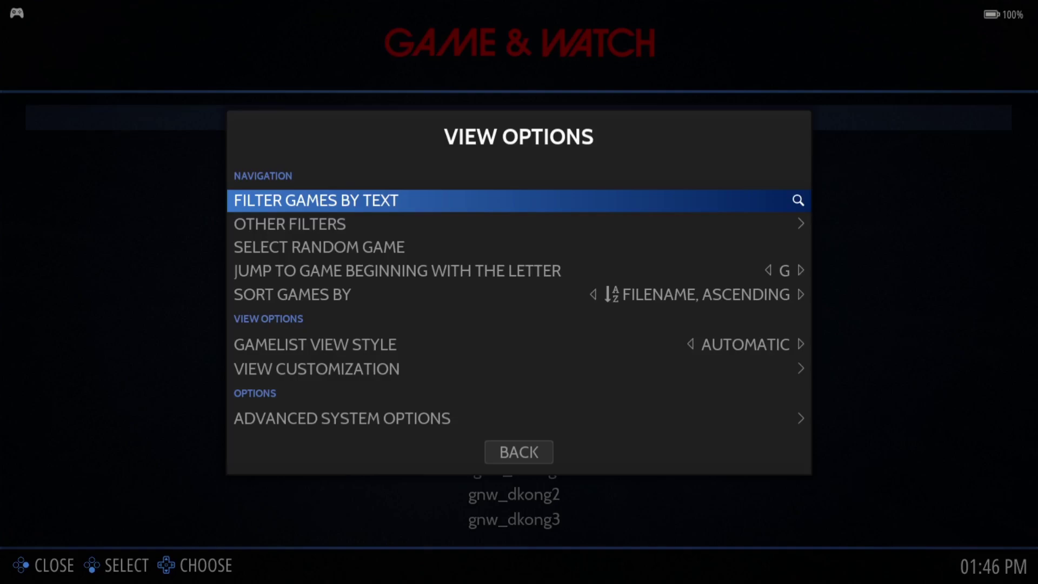
key(Up)
key(Up)
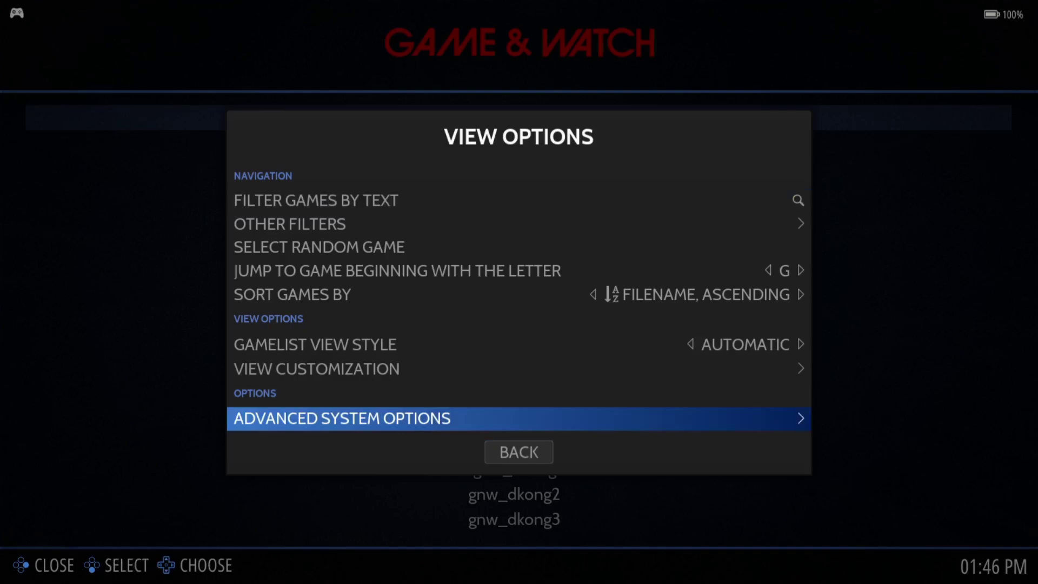
key(Return)
key(Return)
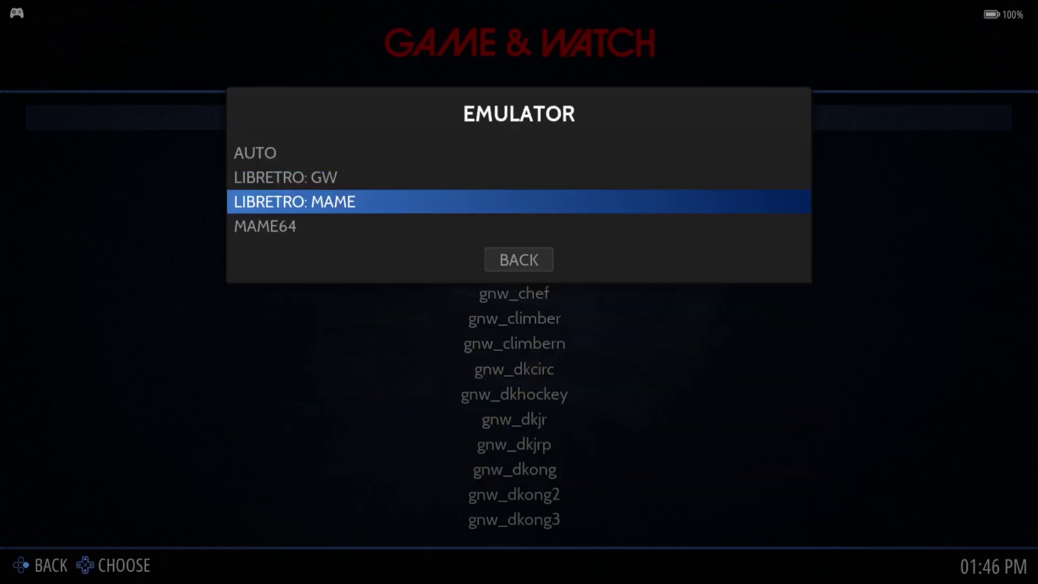
key(Down)
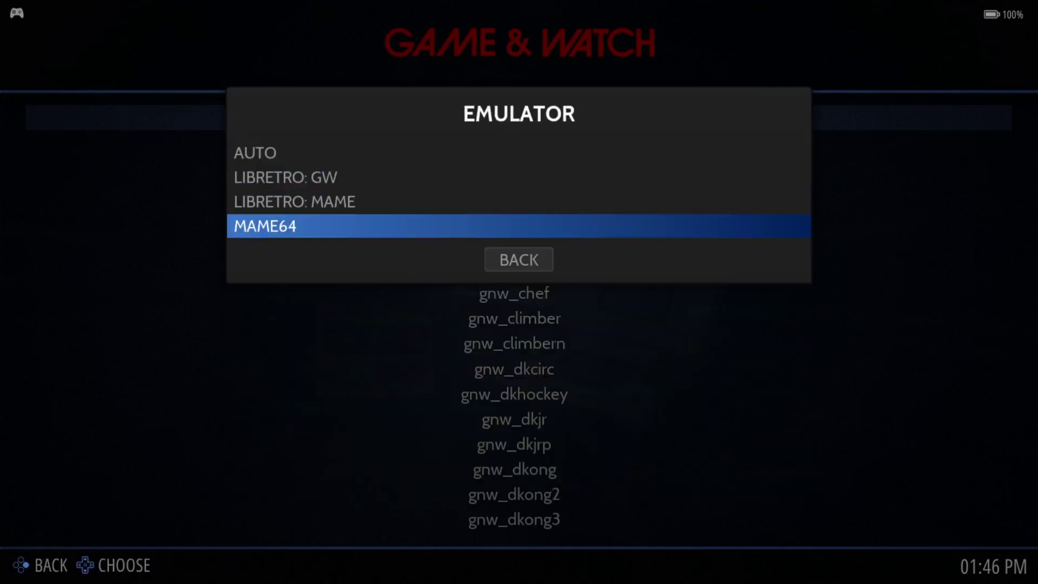
key(Return)
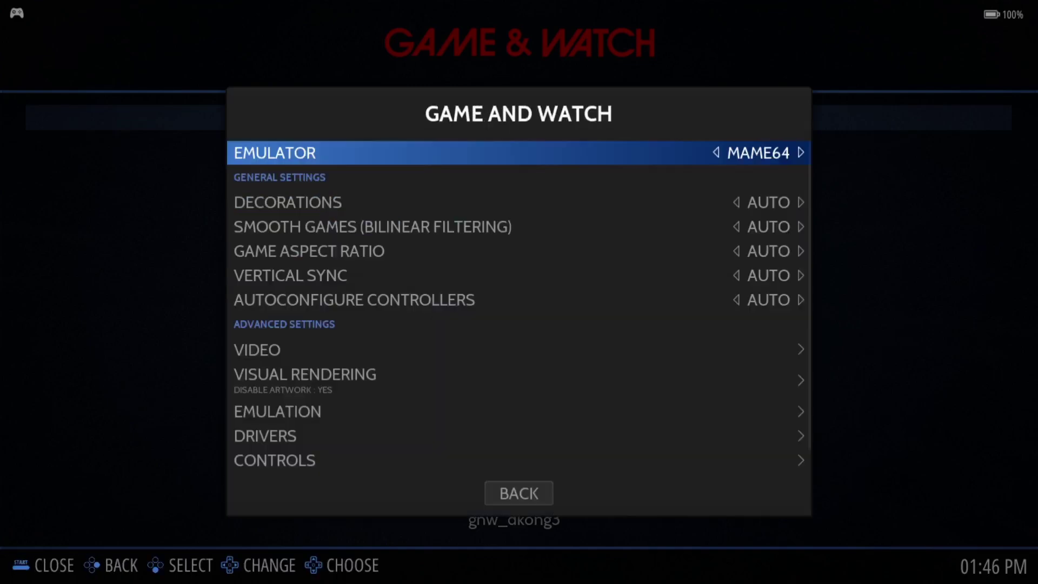
key(Escape)
key(Escape)
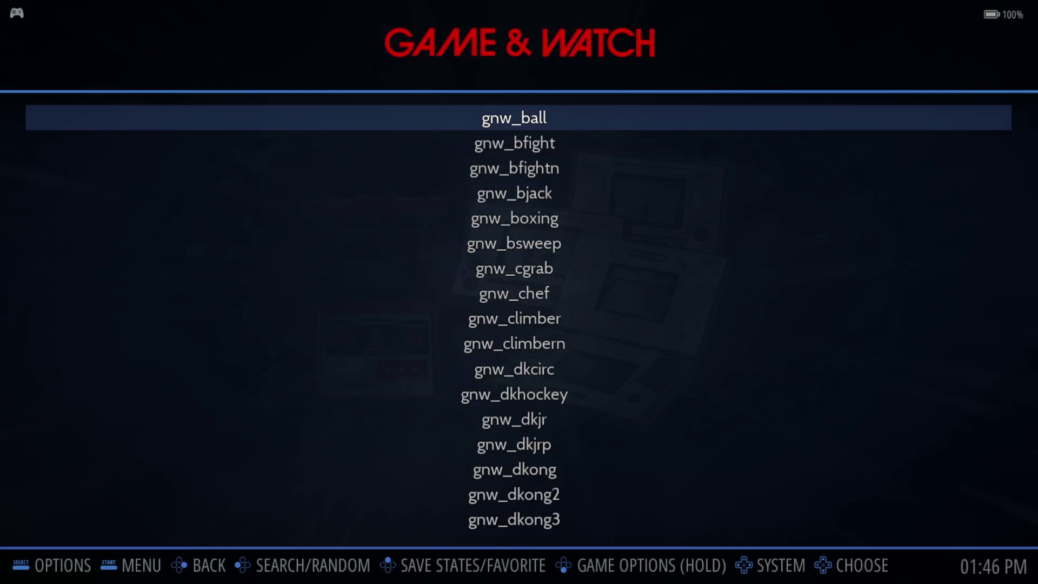
Launch gnw_ball and accept the installation of the mame emulator
key(Return)
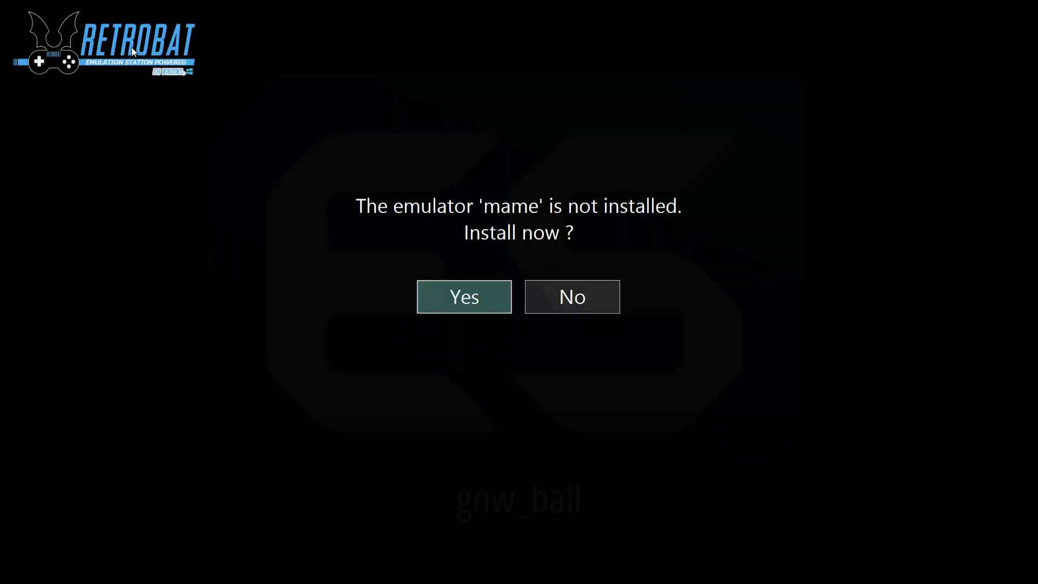
click(476, 295)
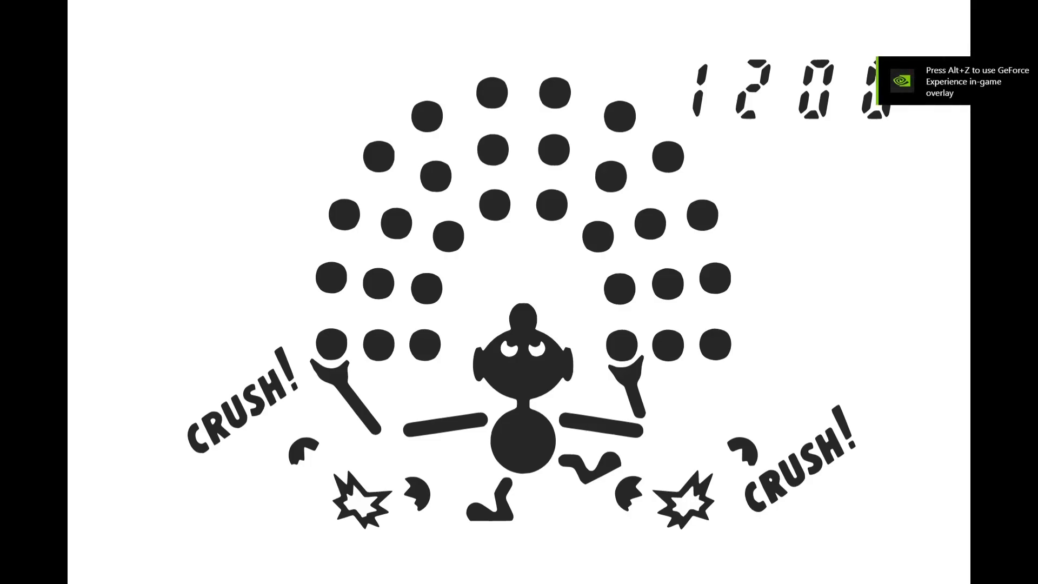
Exit the running gnw_ball game and quit RetroBat to the desktop
key(Escape)
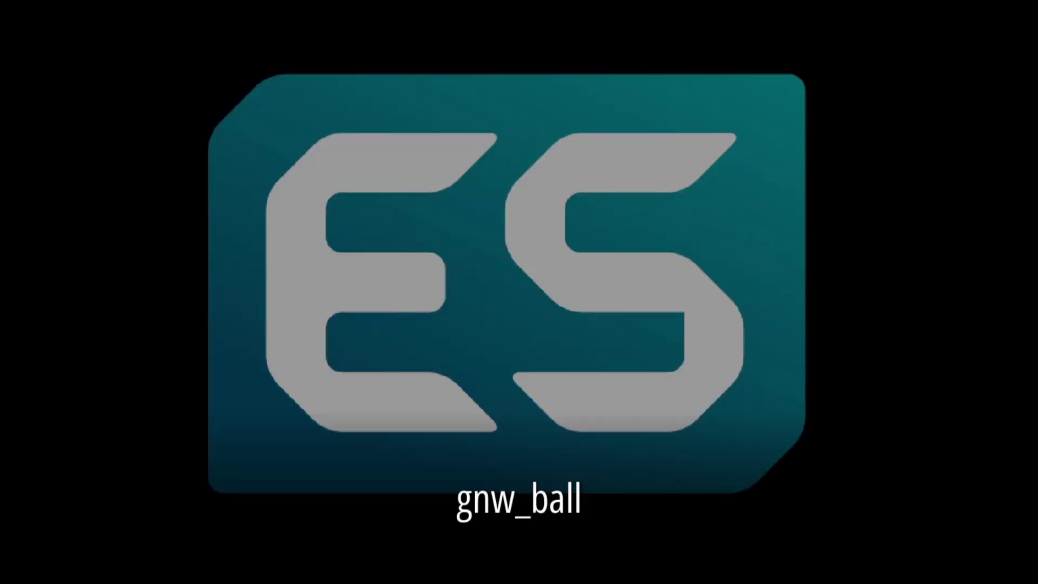
key(F1)
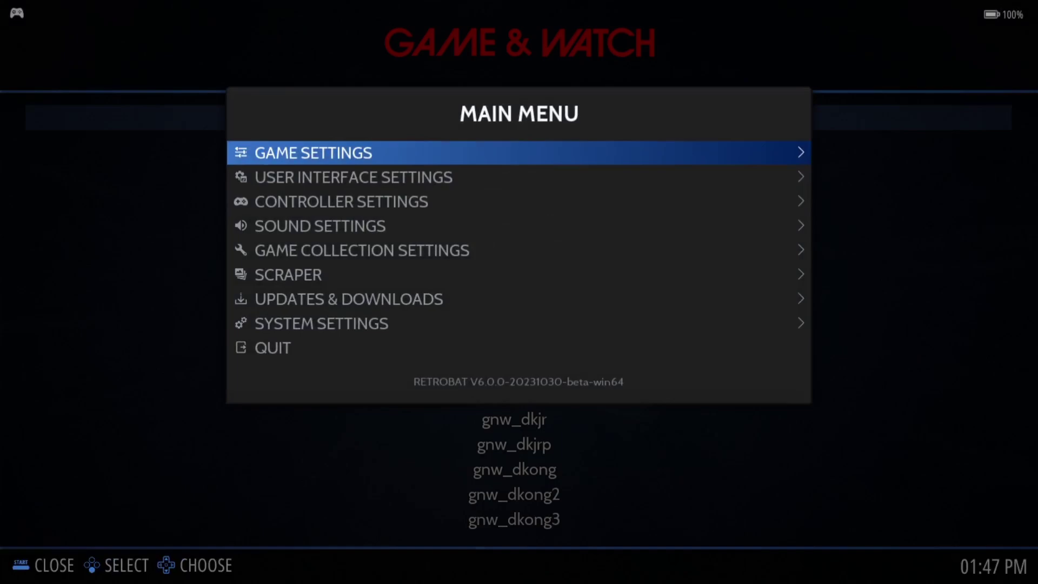
key(Up)
key(Up)
key(Down)
key(Return)
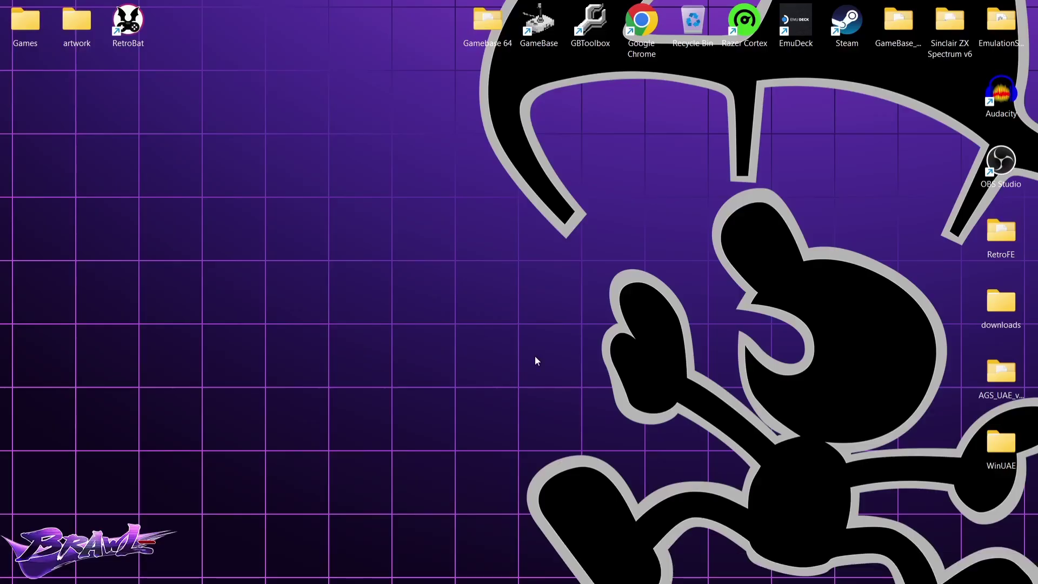
Open the desktop's artwork folder, view the contents of gnw_ball.zip and return to the artwork folder
double_click(76, 27)
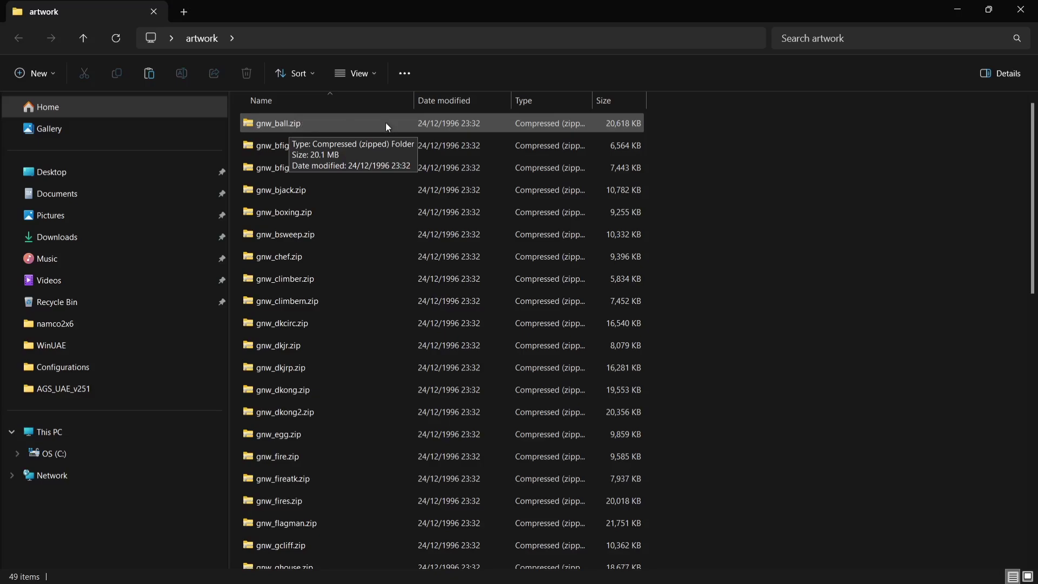
double_click(330, 123)
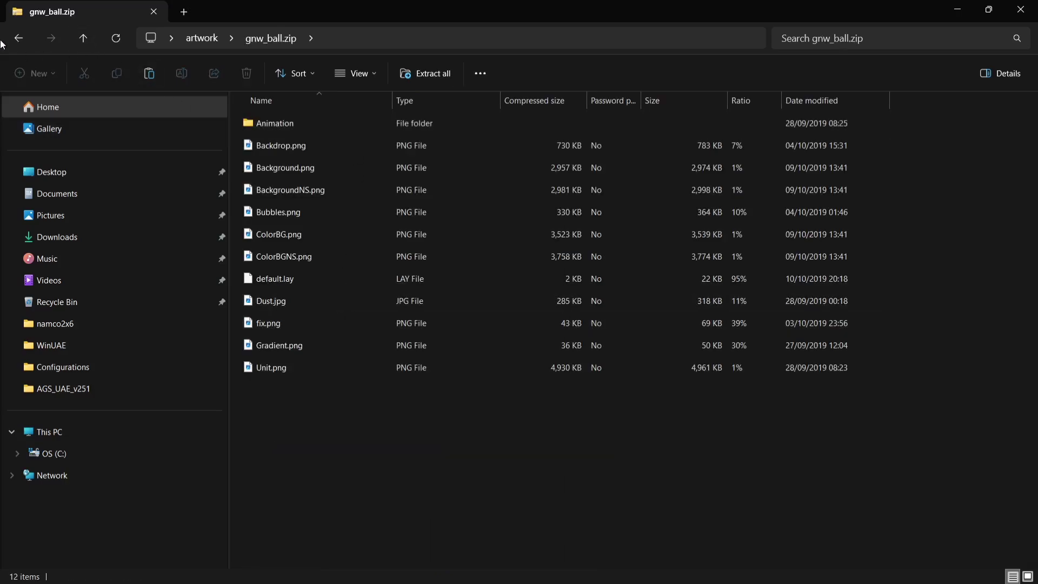
click(18, 38)
click(812, 192)
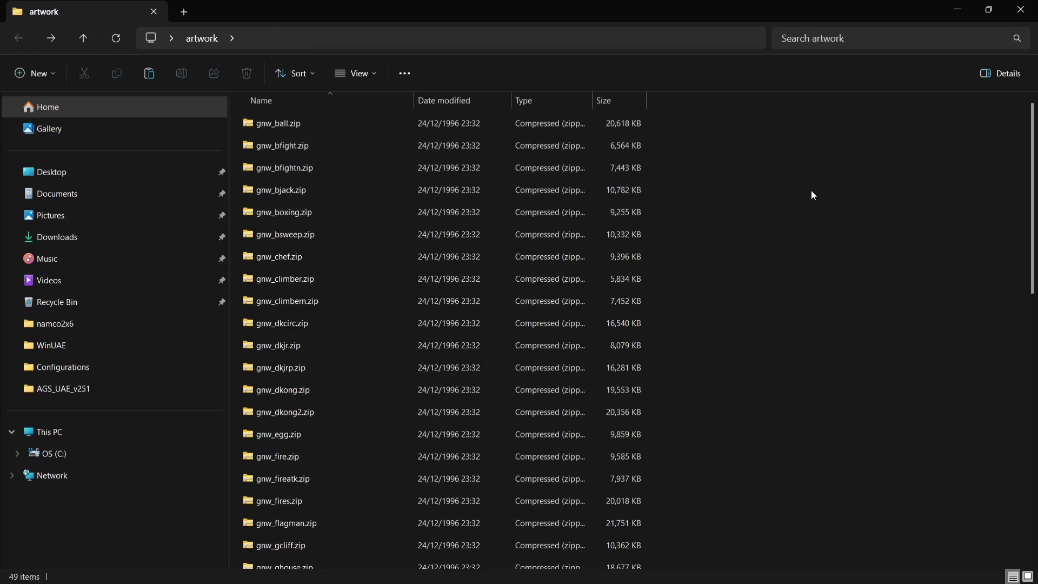
Copy all the zipped artwork files in the artwork folder and close its window
click(502, 170)
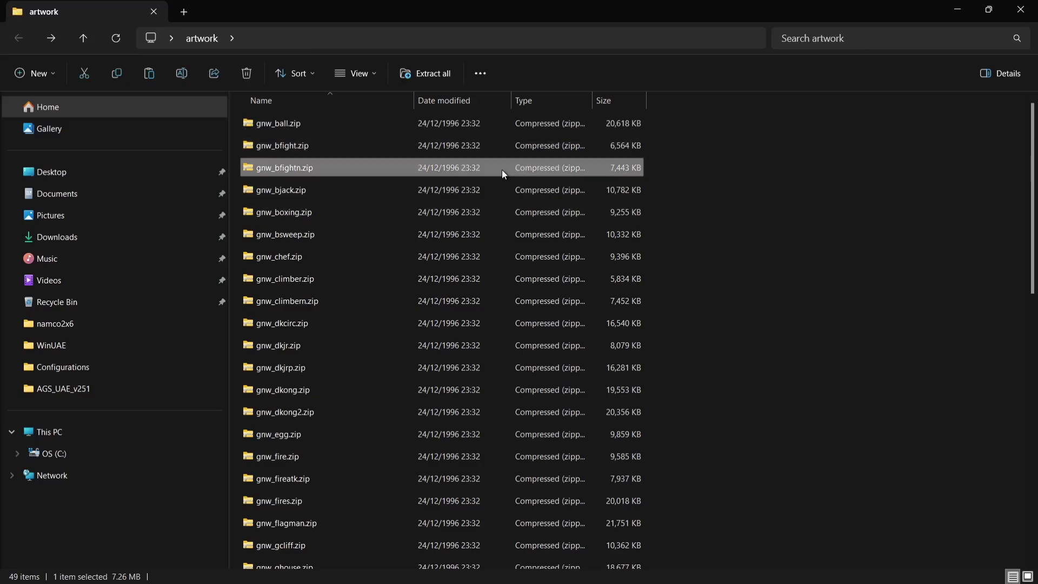
key(ctrl+a)
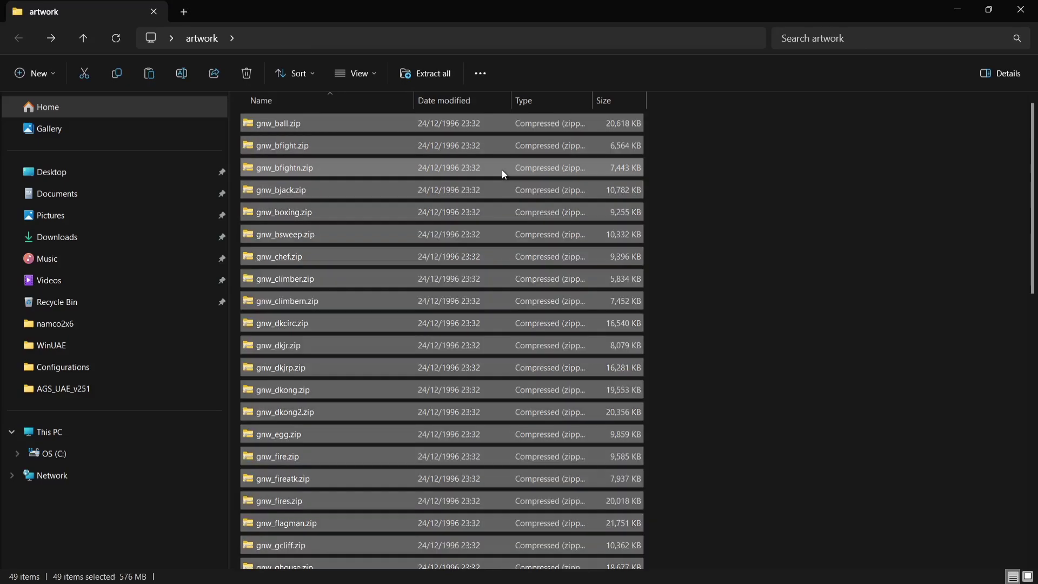
right_click(276, 144)
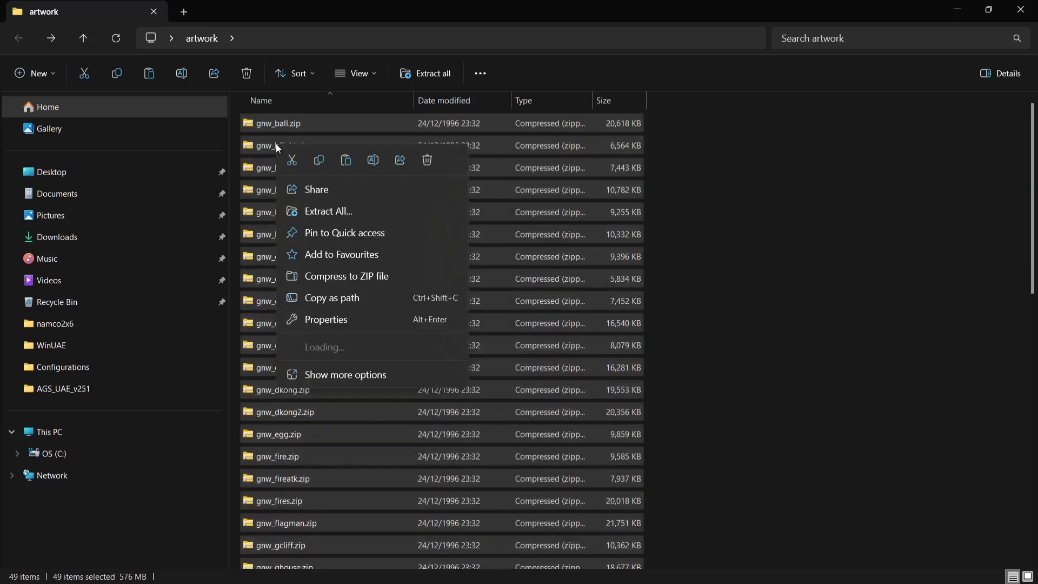
click(322, 166)
click(793, 125)
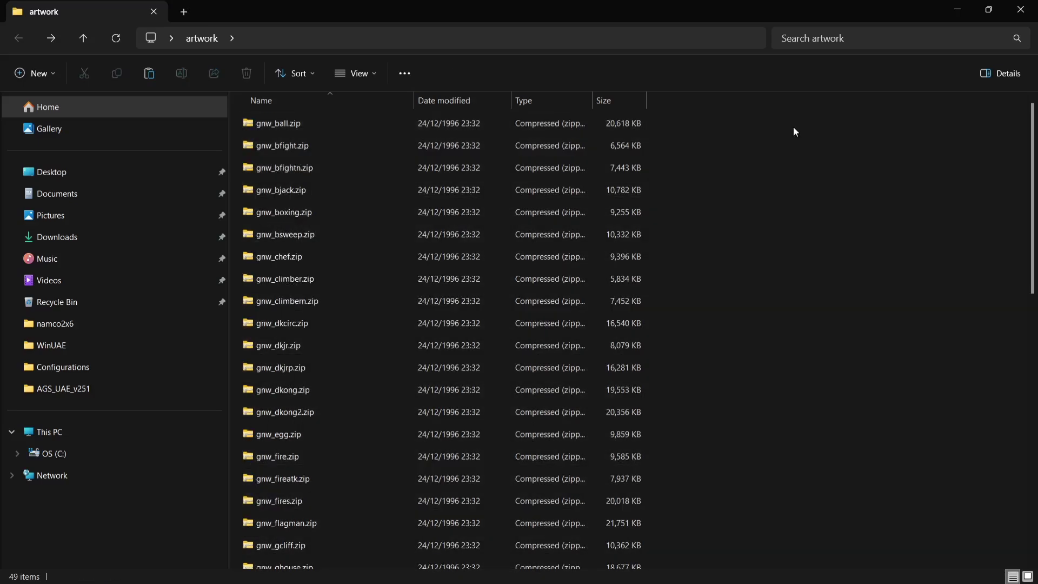
click(1021, 9)
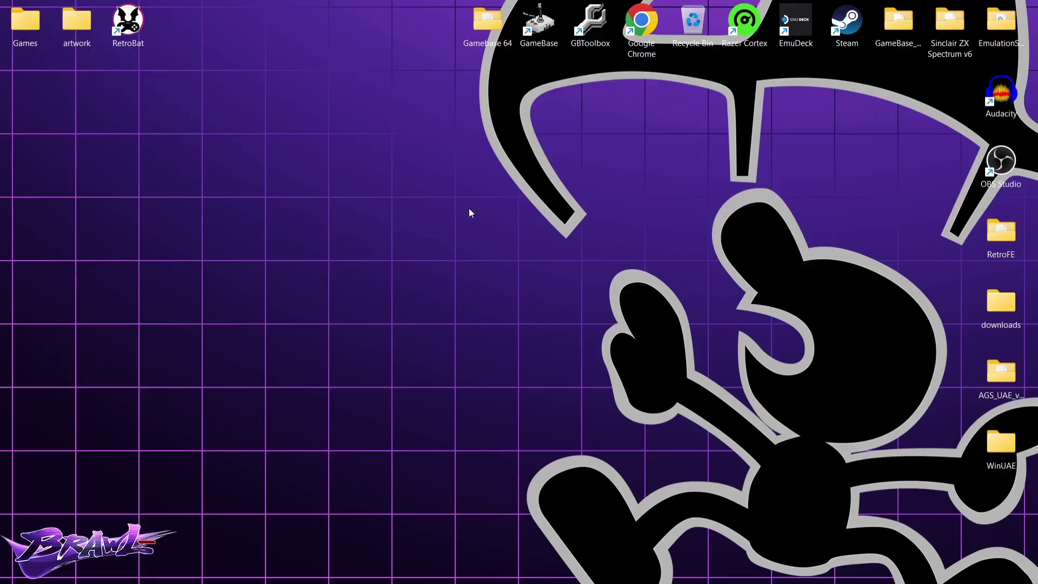
Open RetroBat's install folder from its desktop shortcut and go into bios\mame\artwork
right_click(126, 28)
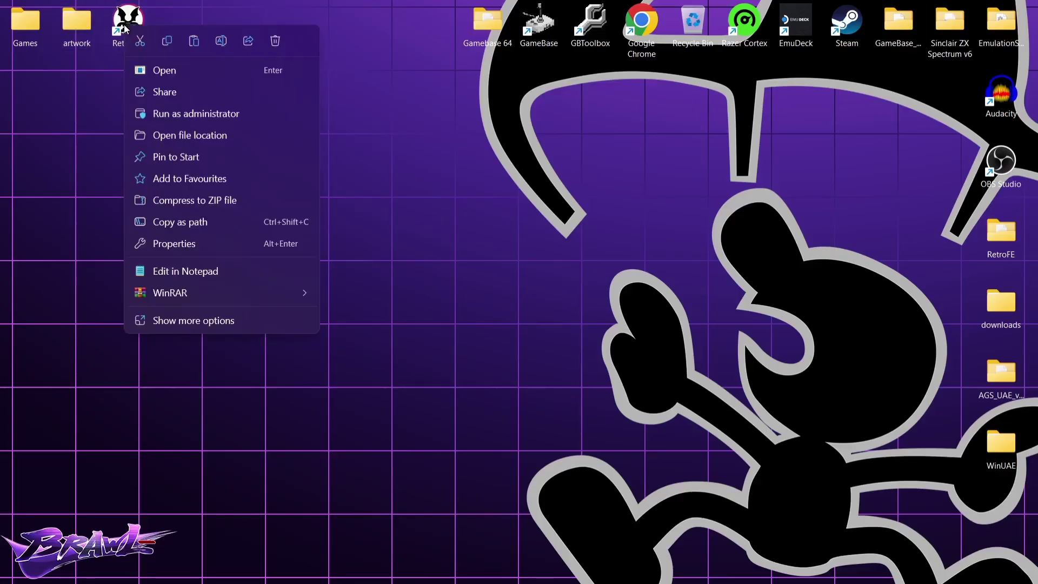
click(180, 136)
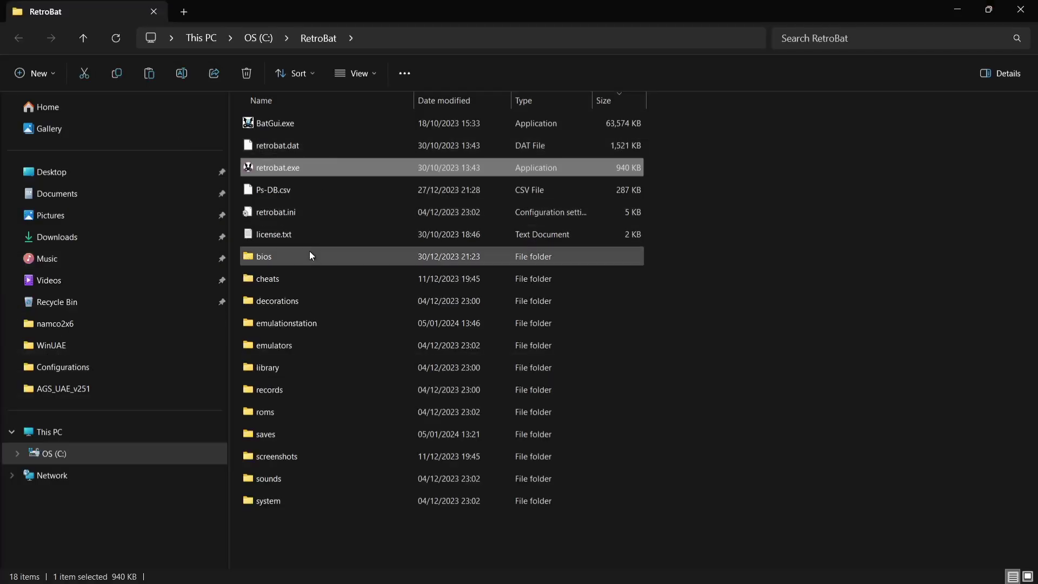
double_click(311, 255)
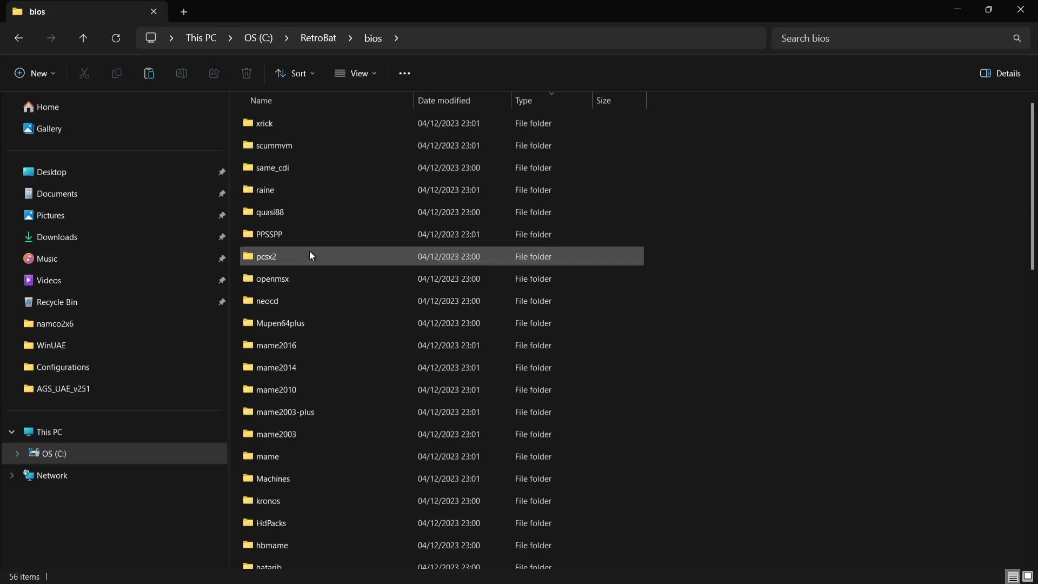
double_click(313, 458)
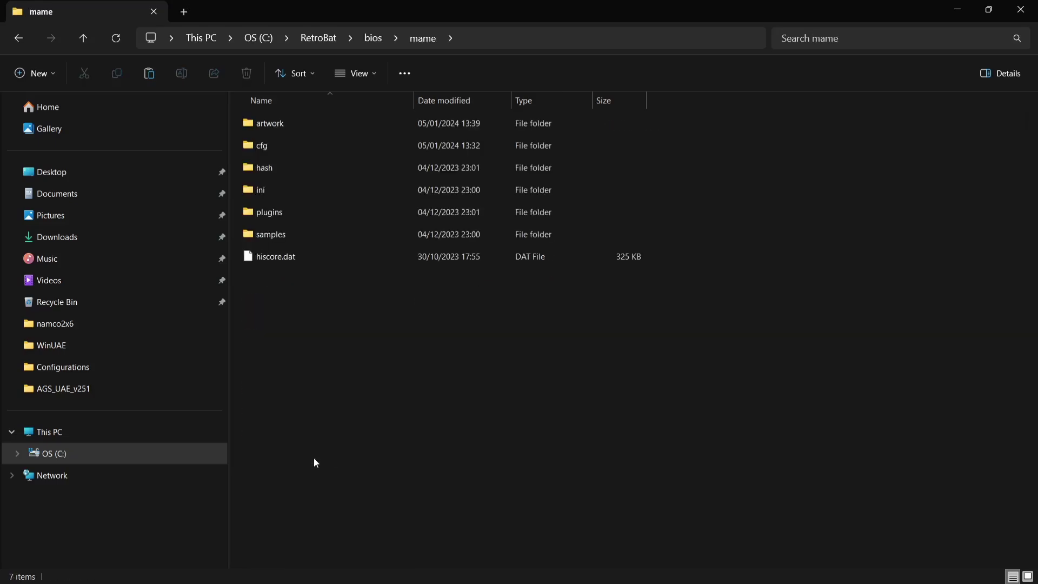
double_click(324, 124)
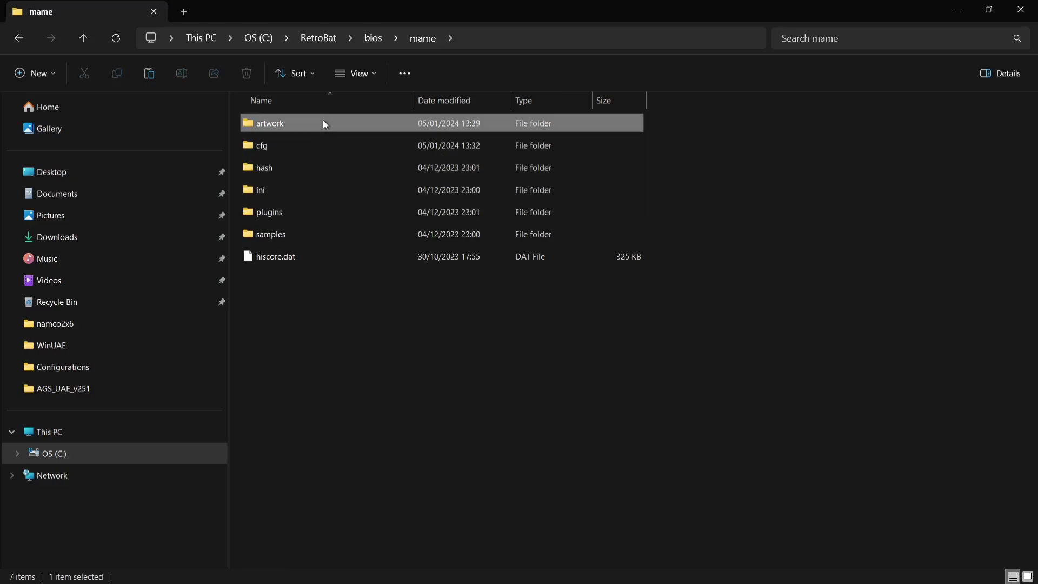
Paste the copied artwork zips into bios\mame\artwork and close the window
right_click(355, 173)
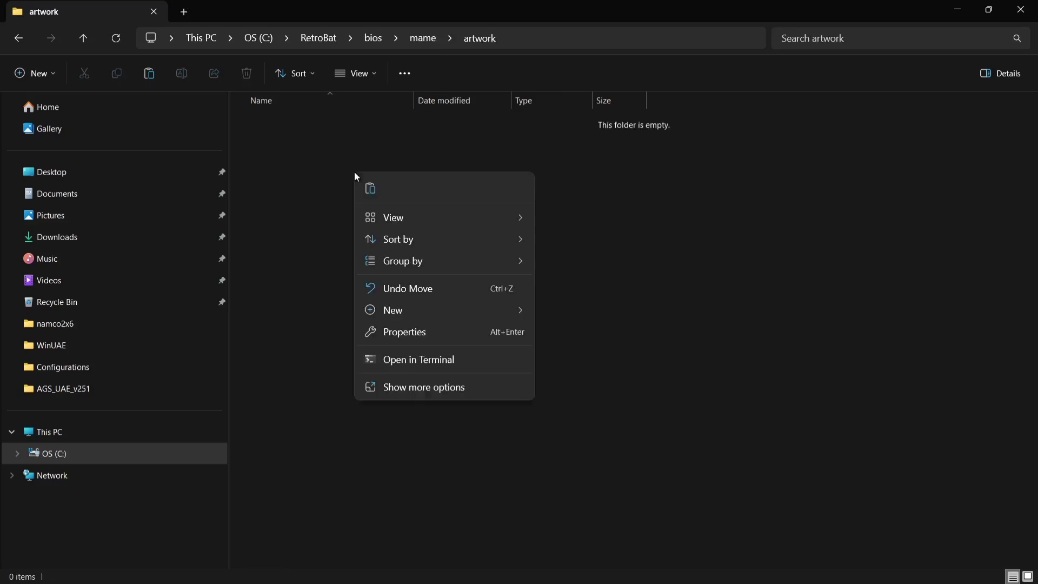
click(368, 192)
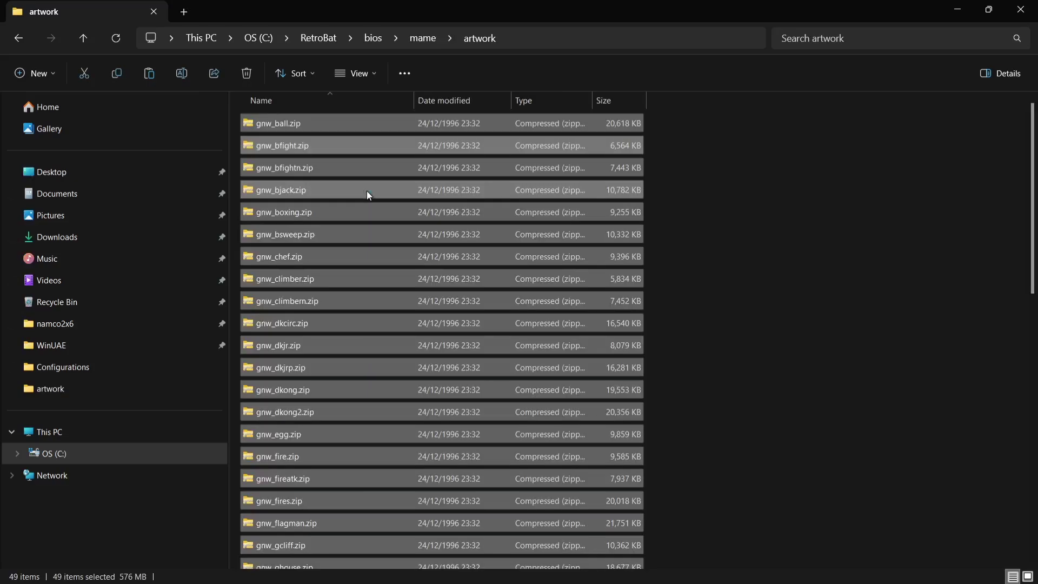
click(784, 206)
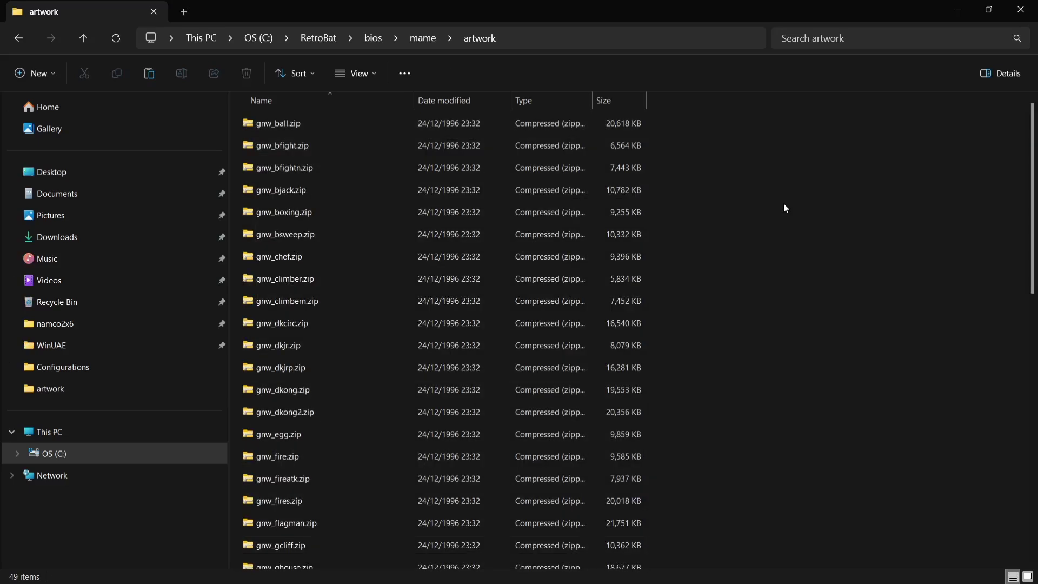
click(1020, 10)
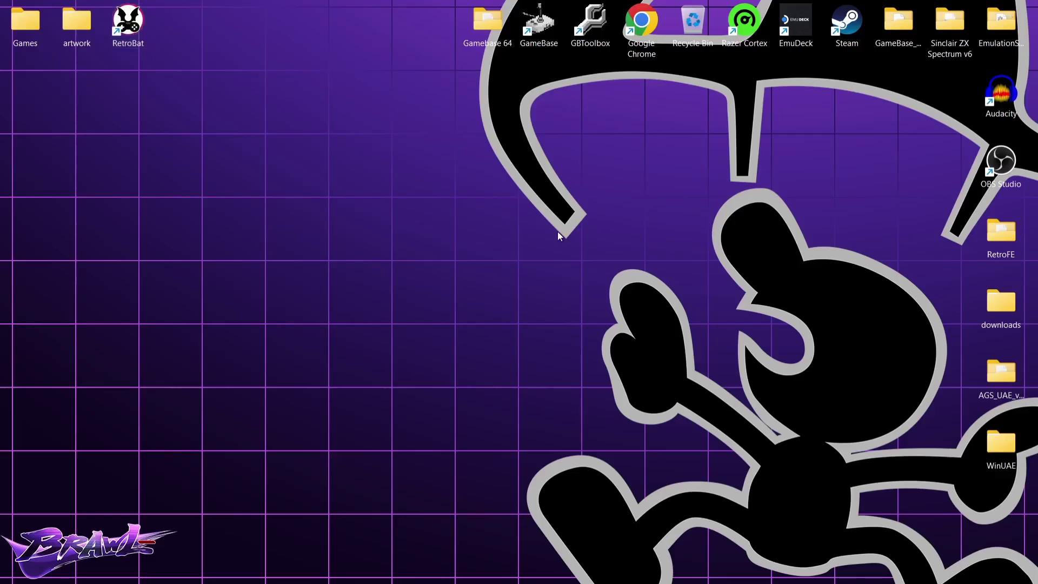
Launch RetroBat from the desktop, enter the Game & Watch game list and open the scraper options
double_click(128, 22)
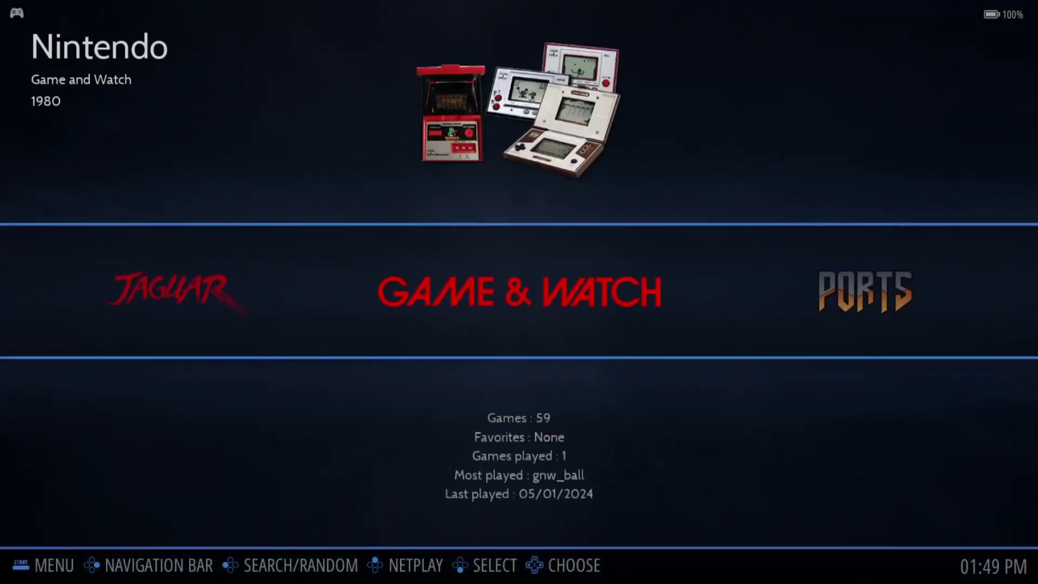
key(Return)
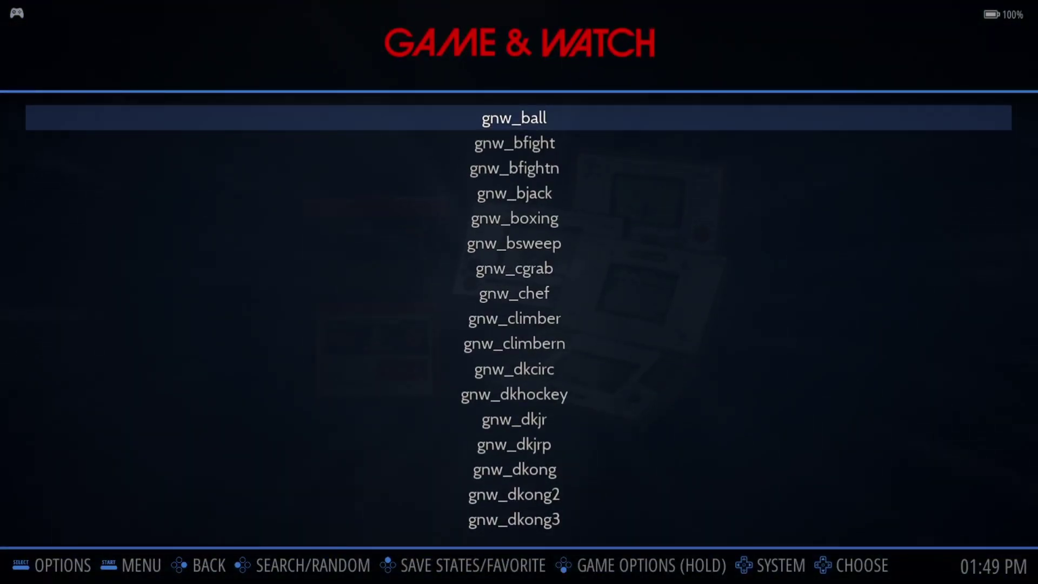
key(F1)
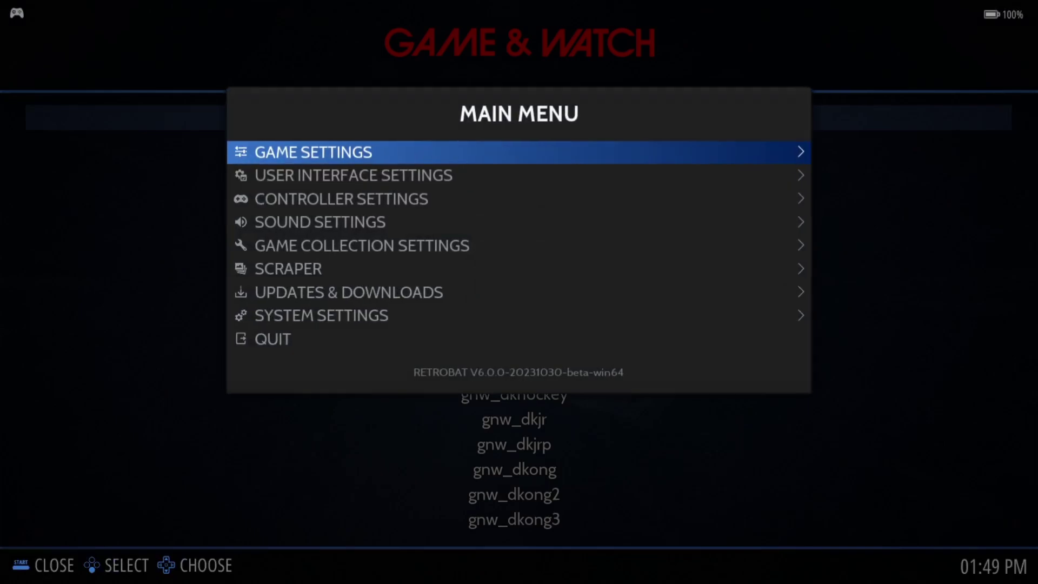
key(Down)
key(Down)
key(Down)
key(Down)
key(Down)
key(Return)
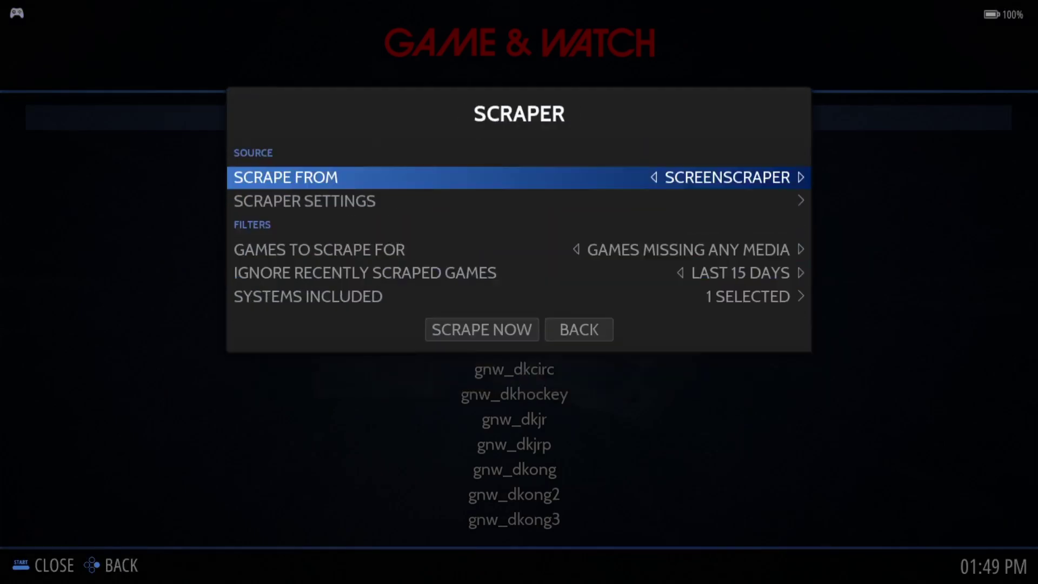
Choose ScreenScraper as the scraping database
key(Return)
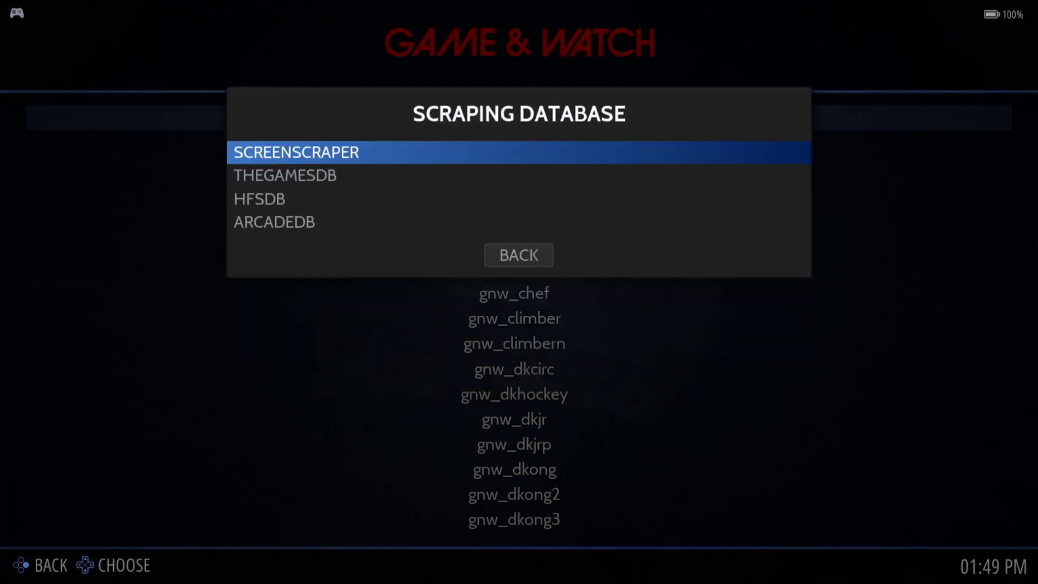
key(Down)
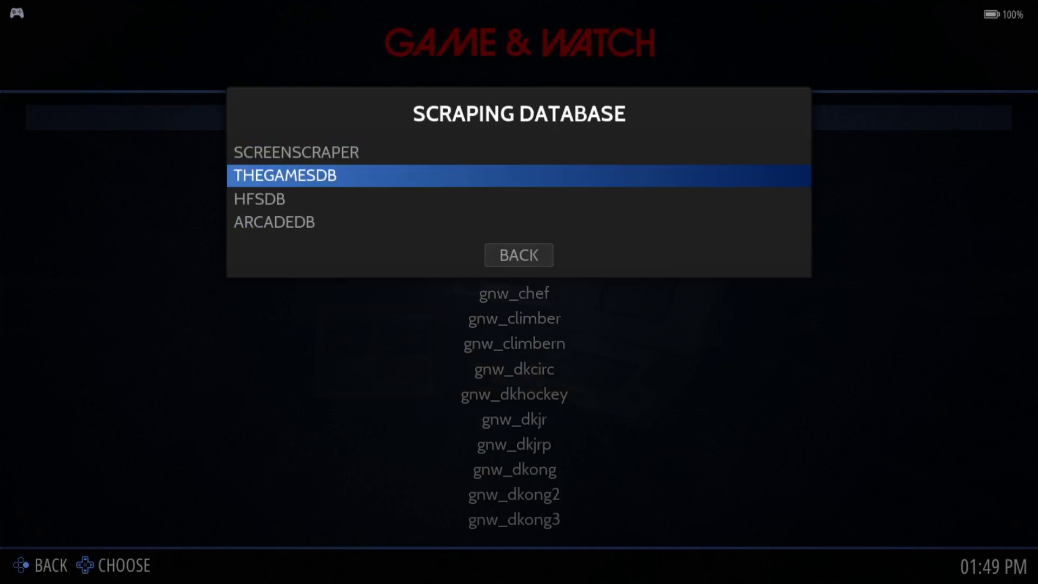
key(Up)
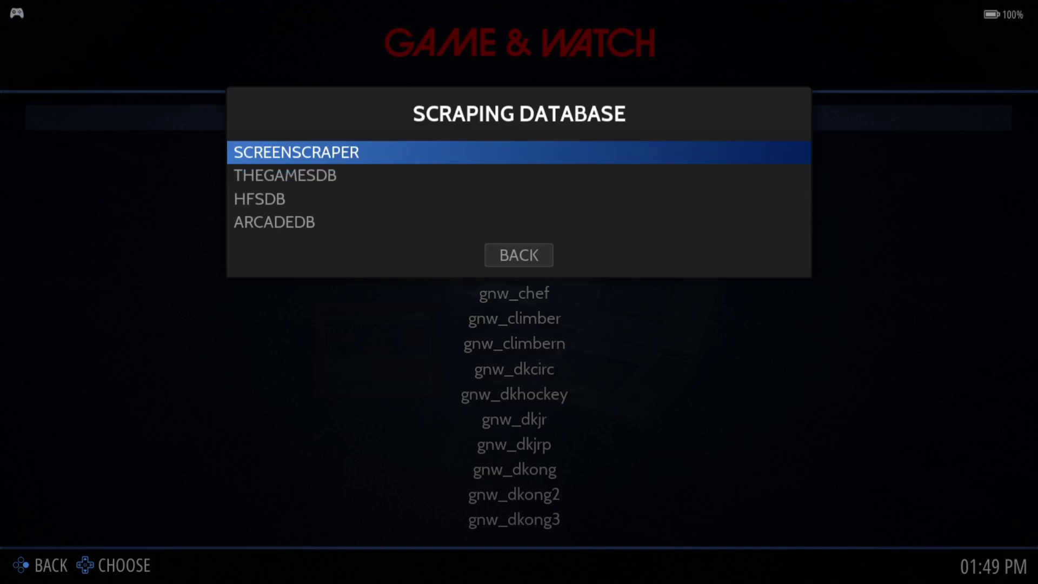
key(Return)
Start scraping the Game & Watch games missing any media and return to the system selection
key(Down)
key(Down)
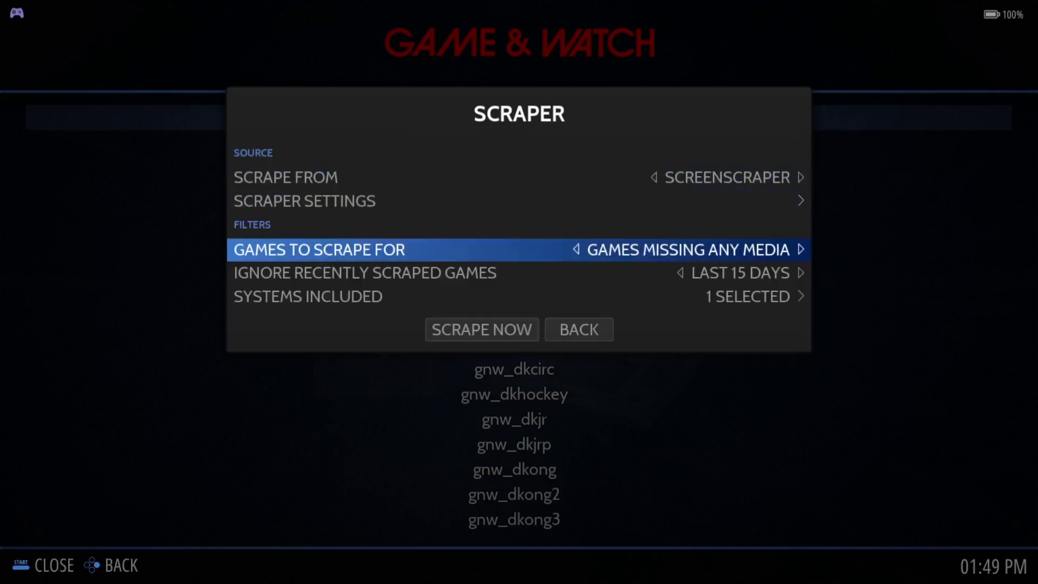
key(Down)
key(Down)
key(Down)
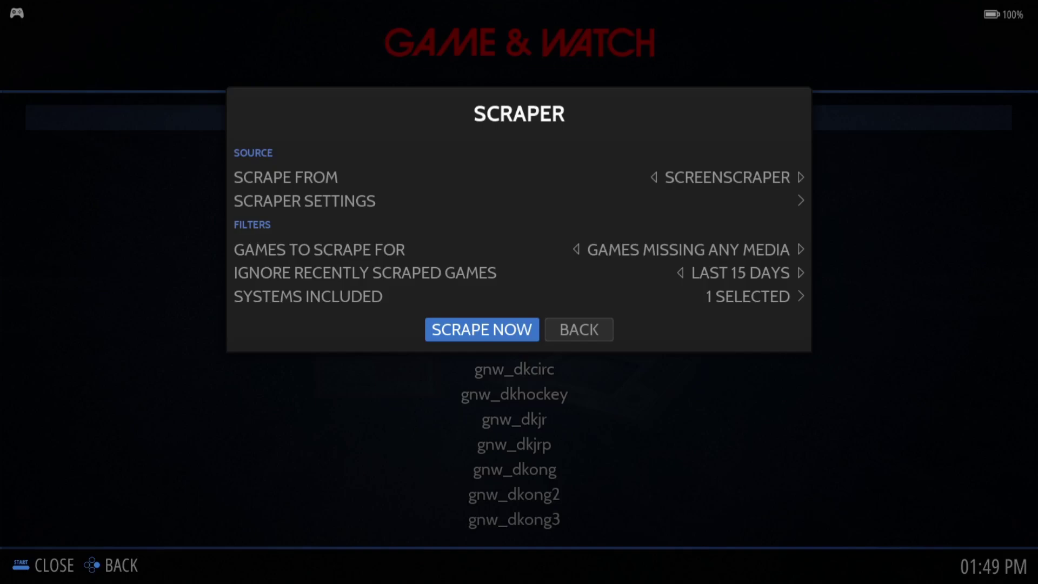
key(Return)
key(Escape)
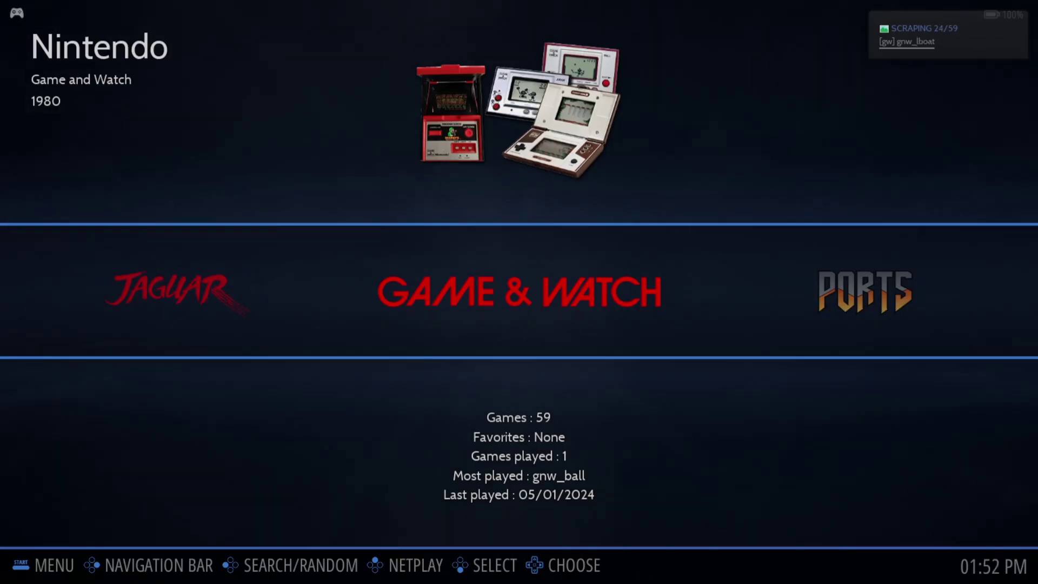
key(Escape)
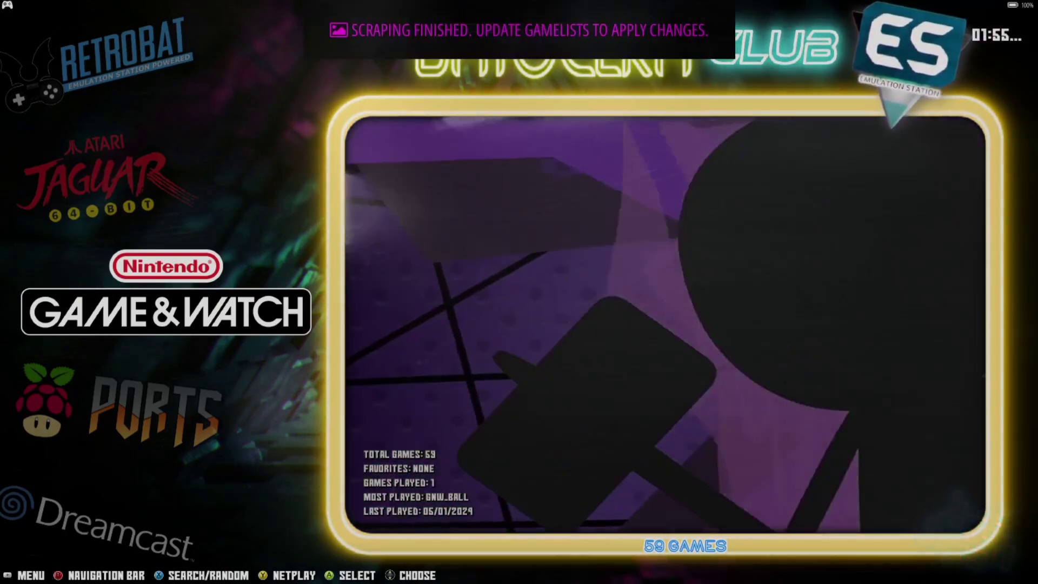
Update the gamelists from the game settings and confirm, applying the scraped media
key(Escape)
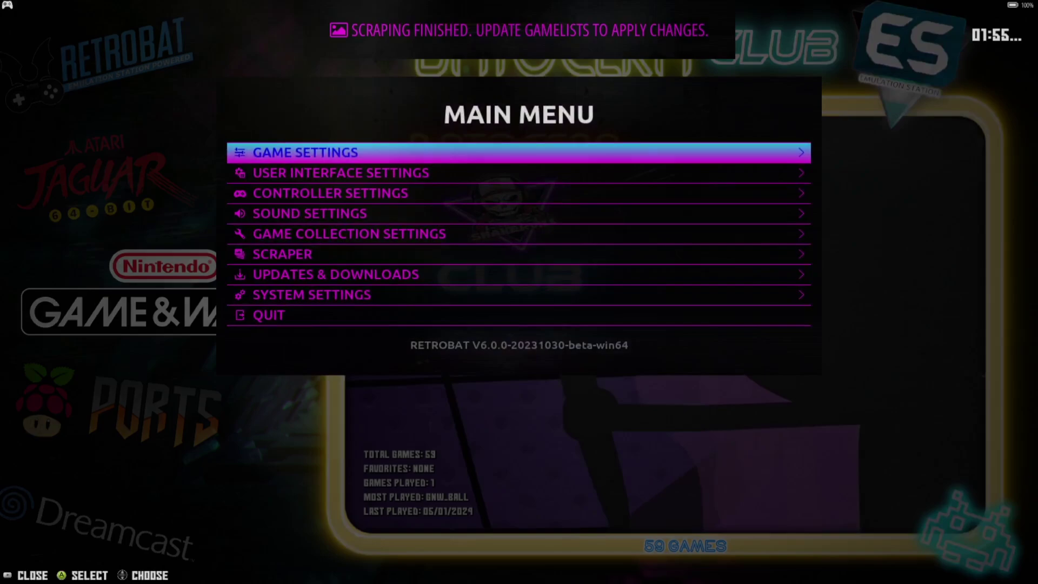
key(Return)
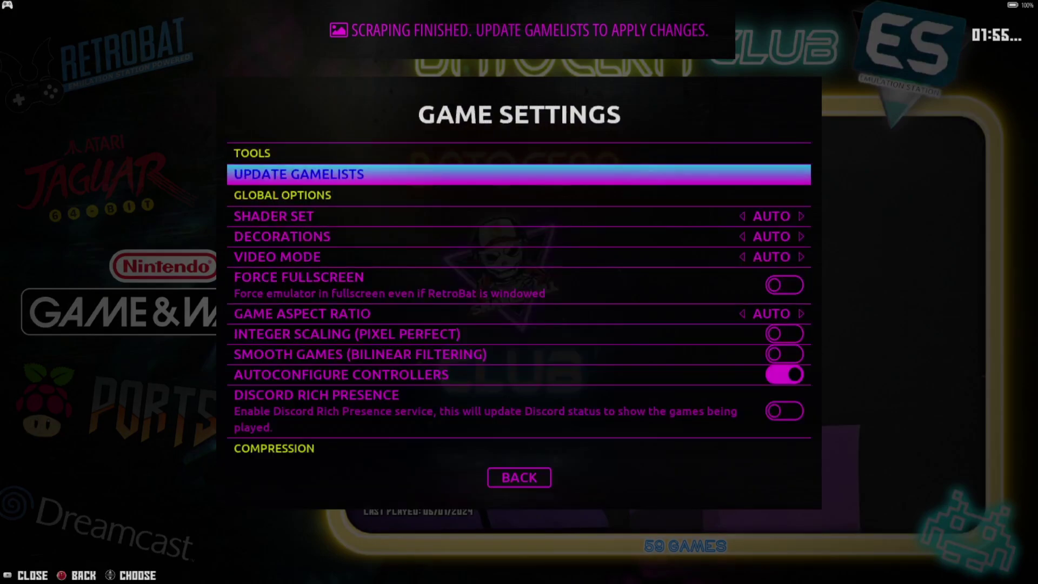
key(Return)
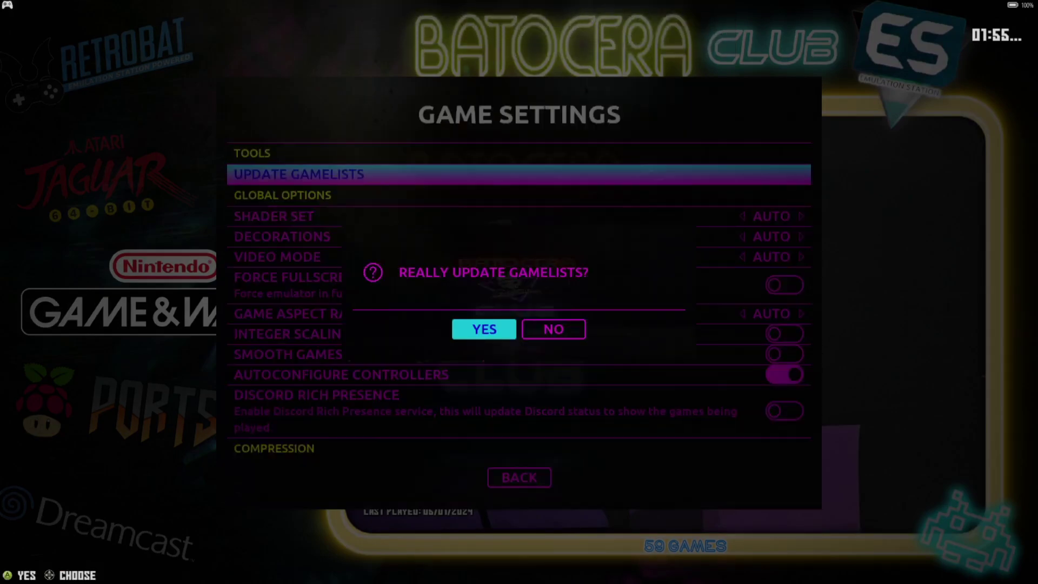
key(Return)
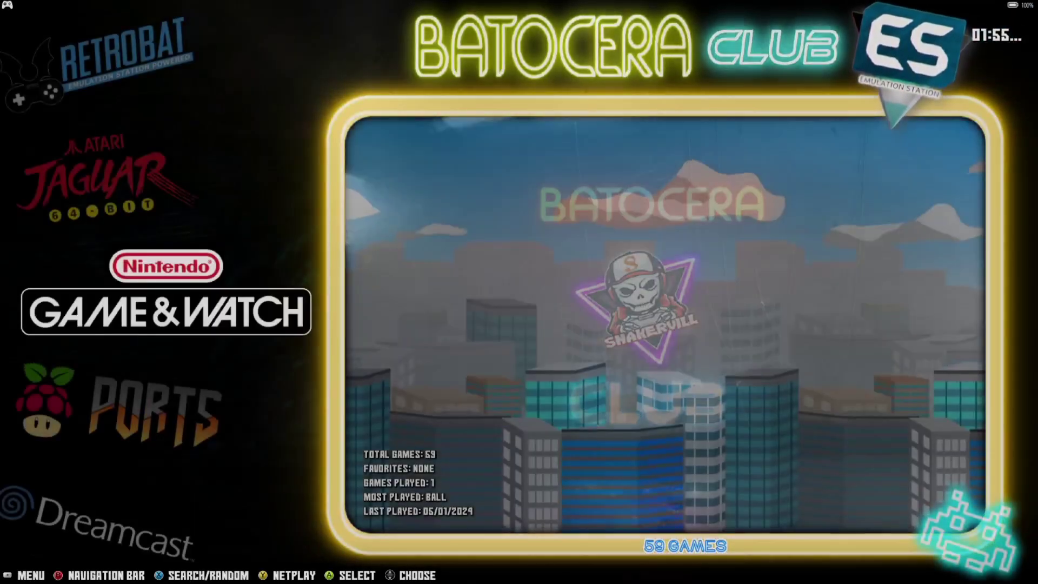
Enter the Game & Watch list and look through the first games' scraped artwork, videos and descriptions
key(Return)
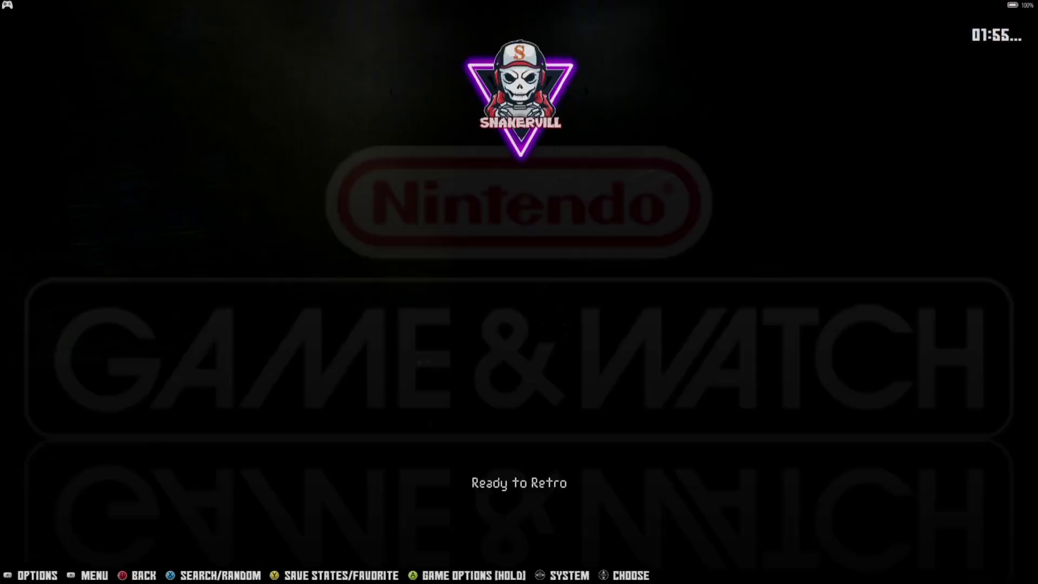
key(Down)
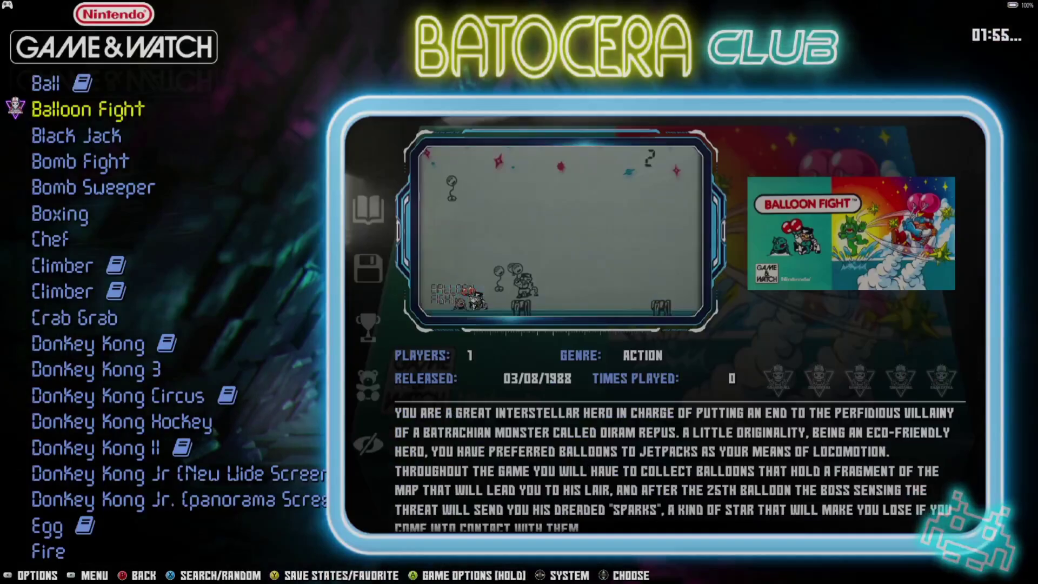
key(Down)
key(Down)
key(Down)
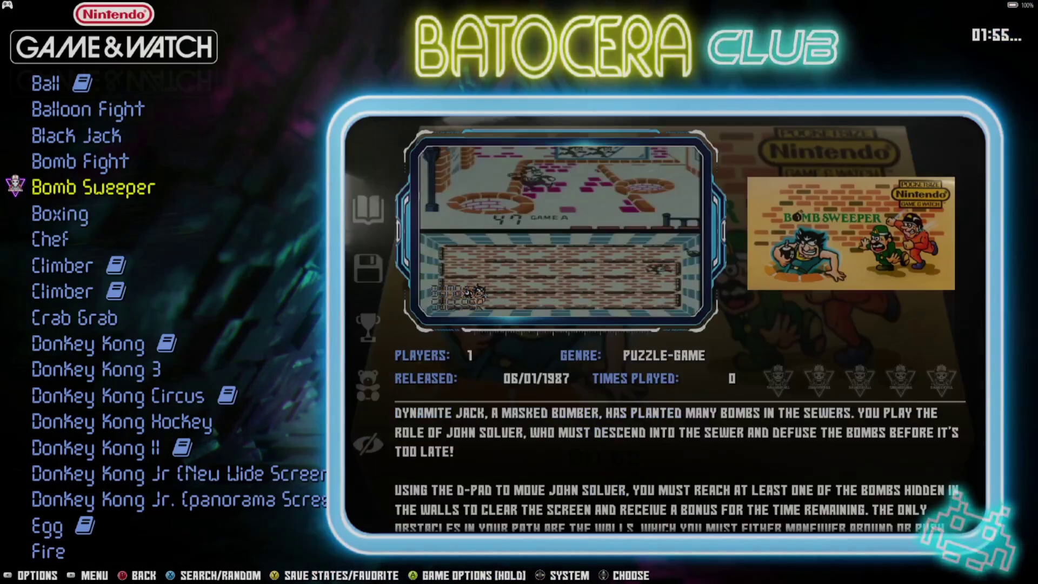
key(Up)
key(Up)
key(Up)
key(Up)
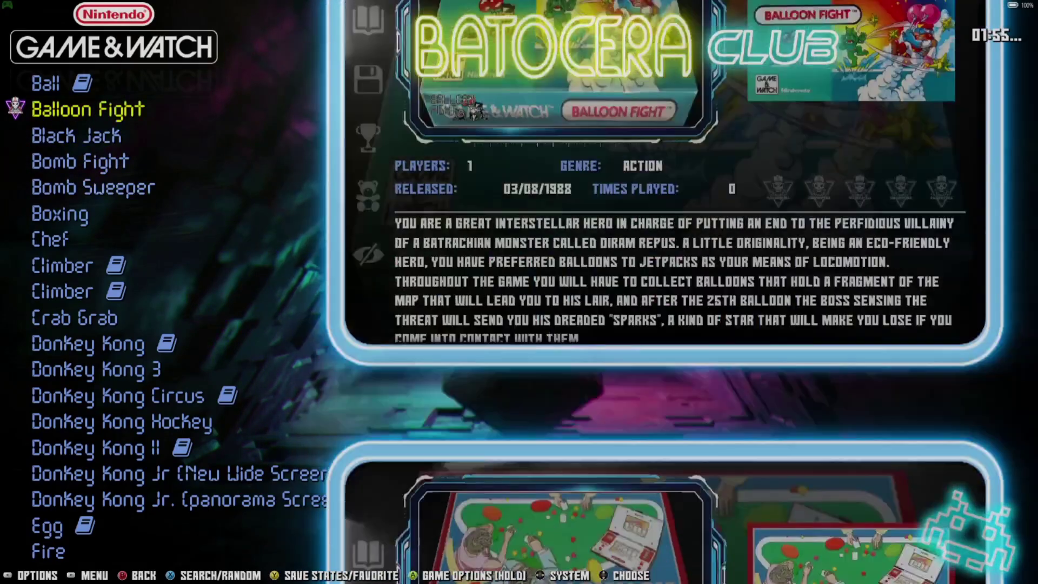
Open the emulator choices in the advanced system options for Game & Watch and compare MAME64 with LIBRETRO: MAME
key(Shift_R)
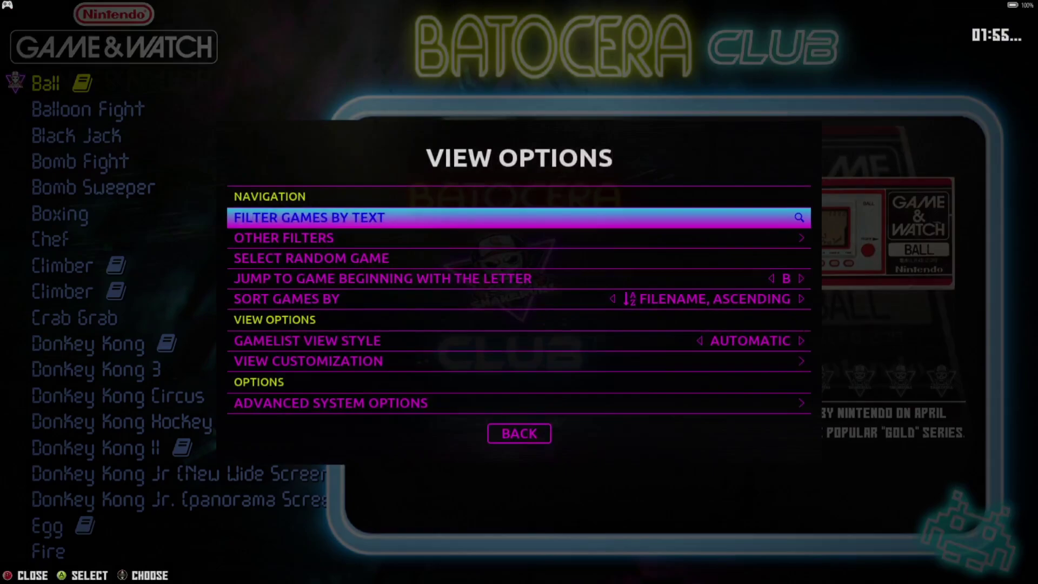
key(Up)
key(Return)
key(Return)
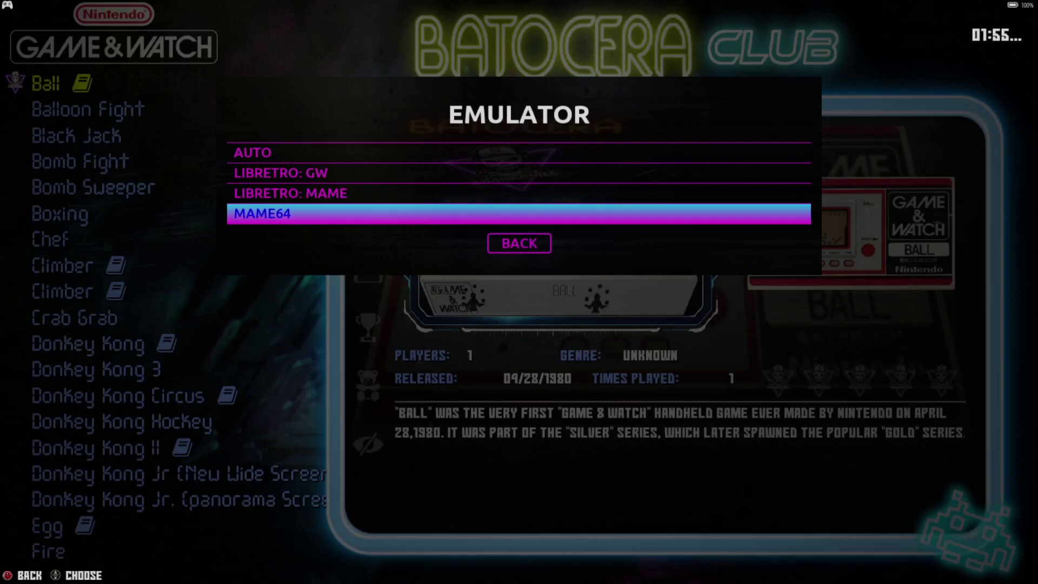
key(Up)
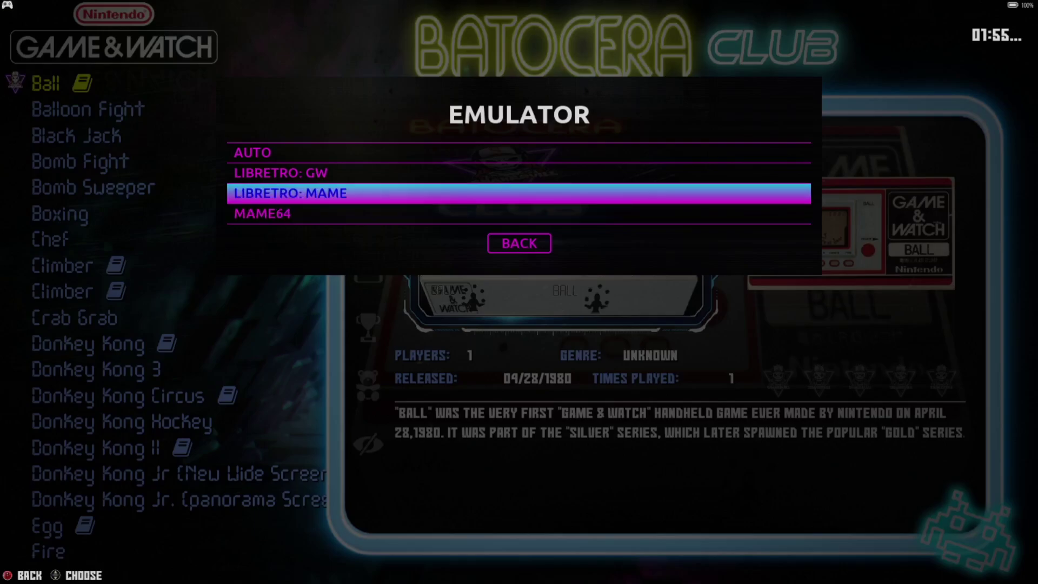
key(Down)
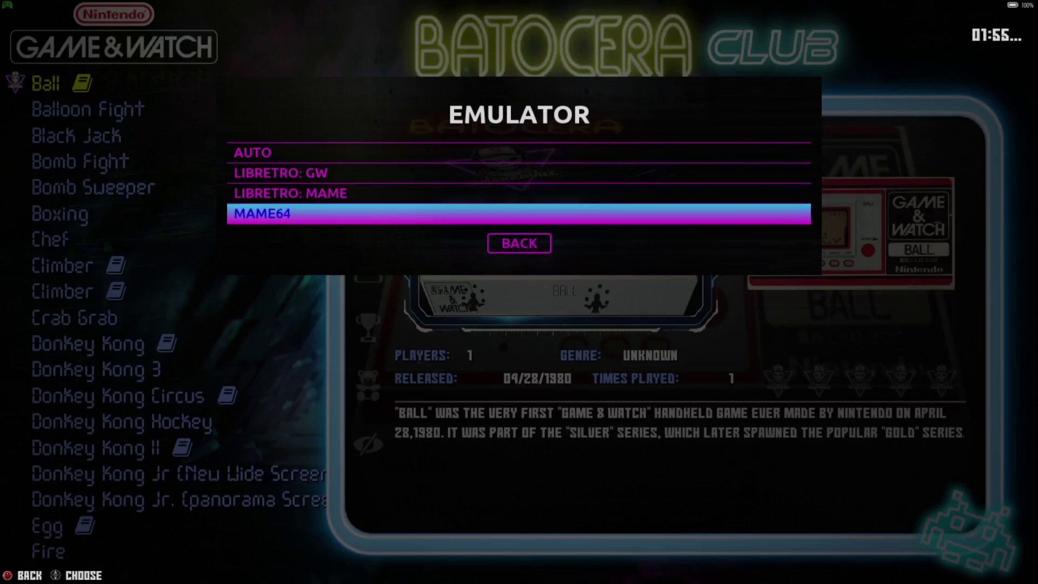
Choose LIBRETRO: MAME as the emulator for the Chef game and return to the game list
key(Up)
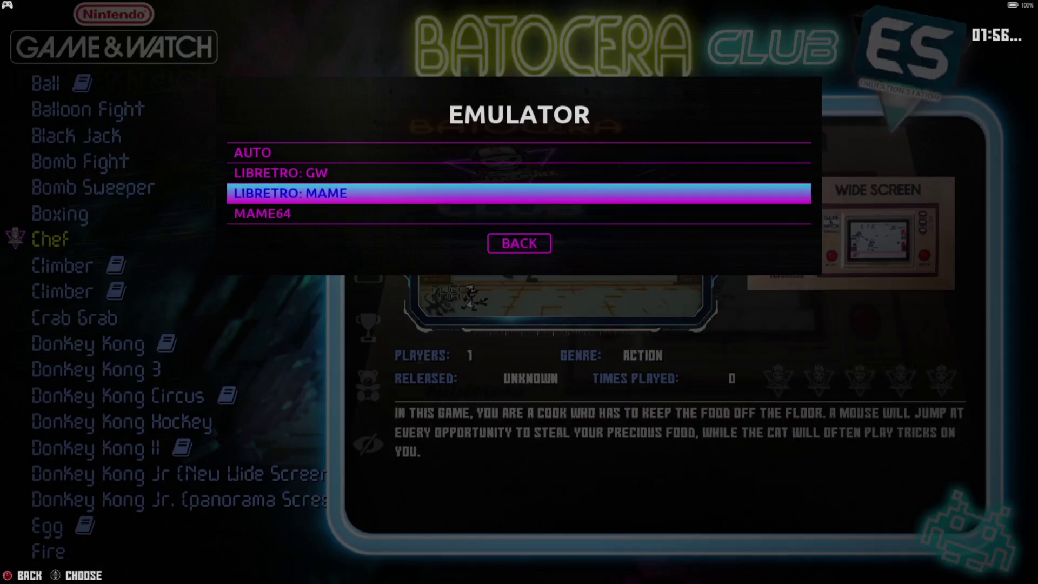
key(Up)
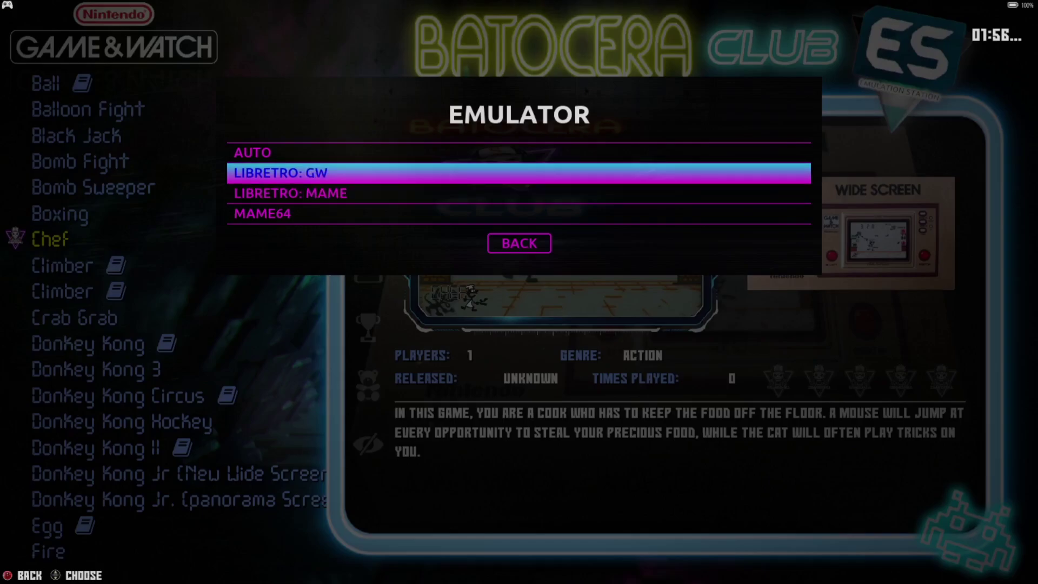
key(Down)
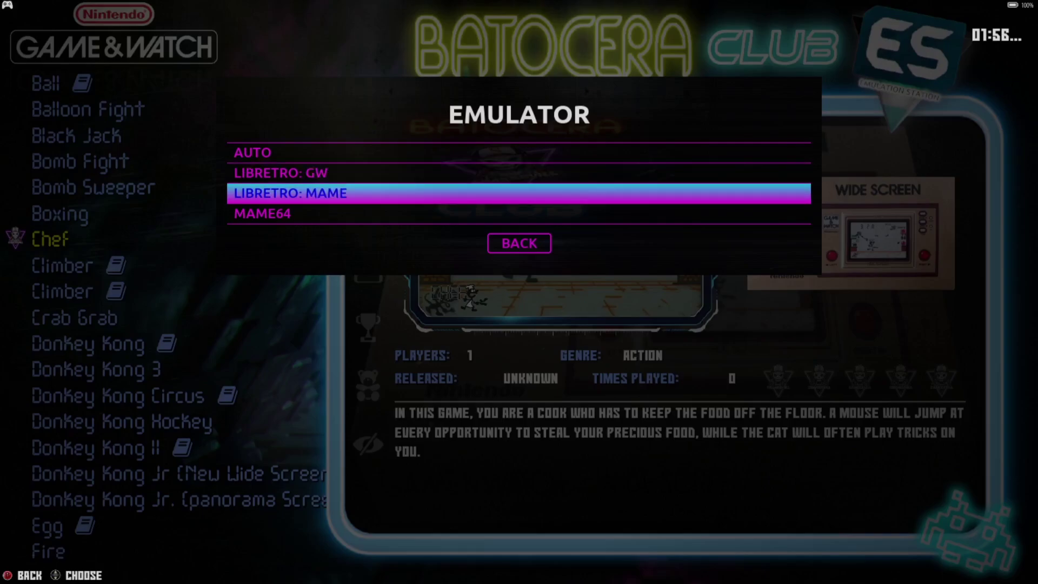
key(Down)
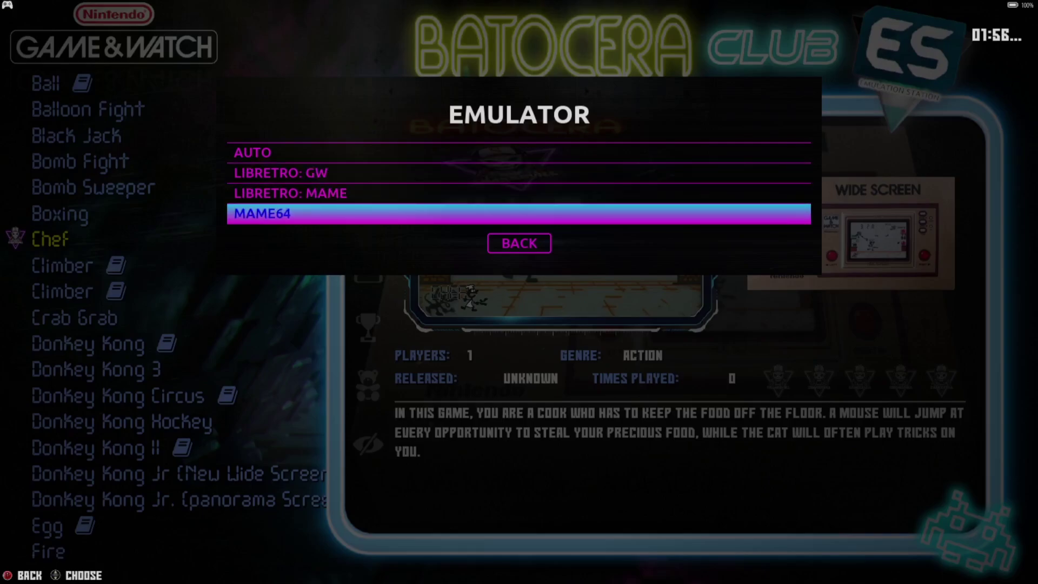
key(Up)
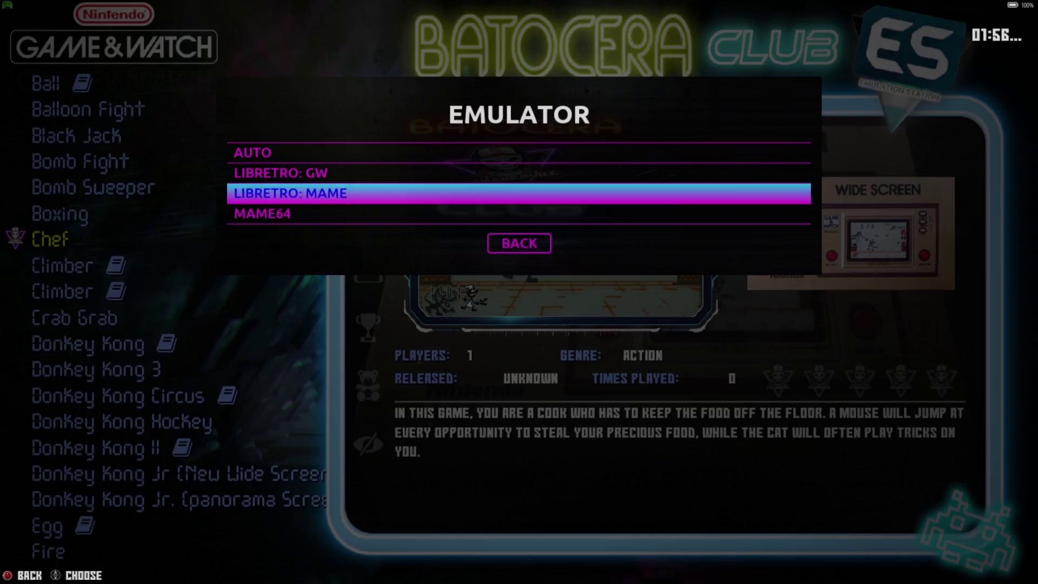
key(Return)
key(Escape)
key(Escape)
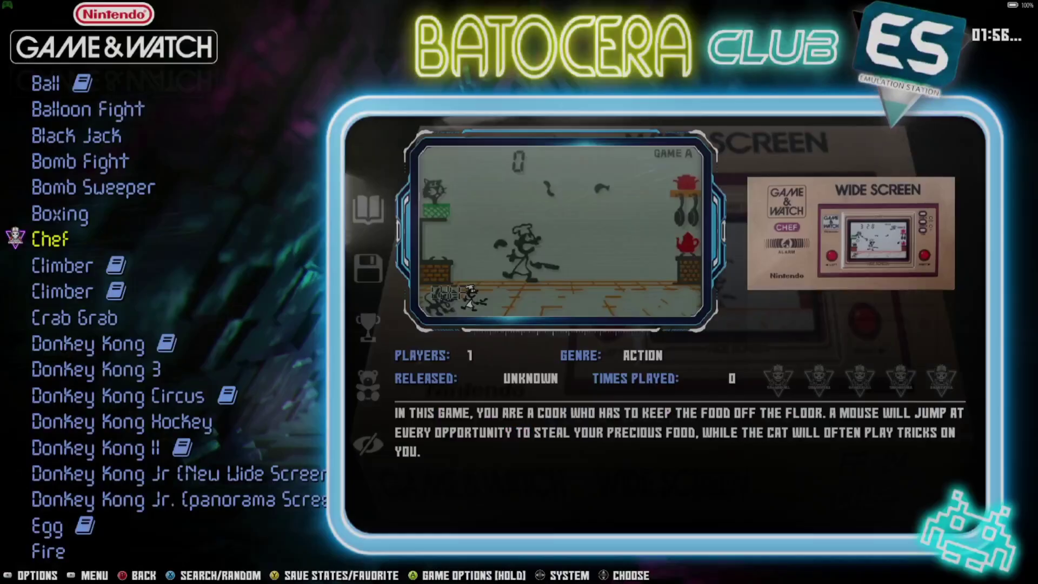
Launch Mario Bros. from the Game & Watch list
key(Down)
key(Down)
key(Down)
key(Down)
key(Down)
key(Down)
key(Down)
key(Down)
key(Down)
key(Down)
key(Down)
key(Down)
key(Down)
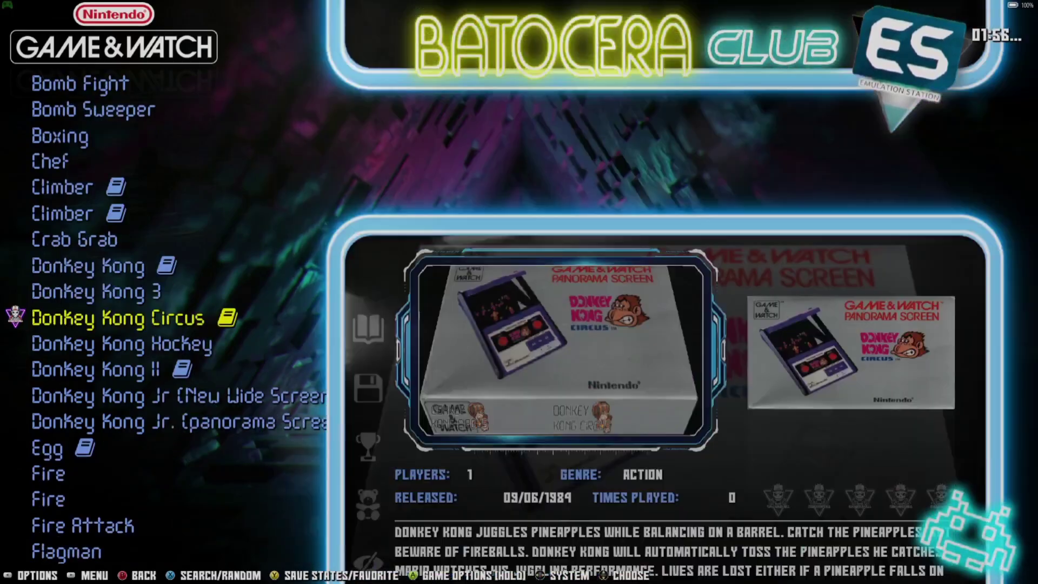
key(Down)
key(Down)
key(Down)
key(Down)
key(Down)
key(Down)
key(Down)
key(Down)
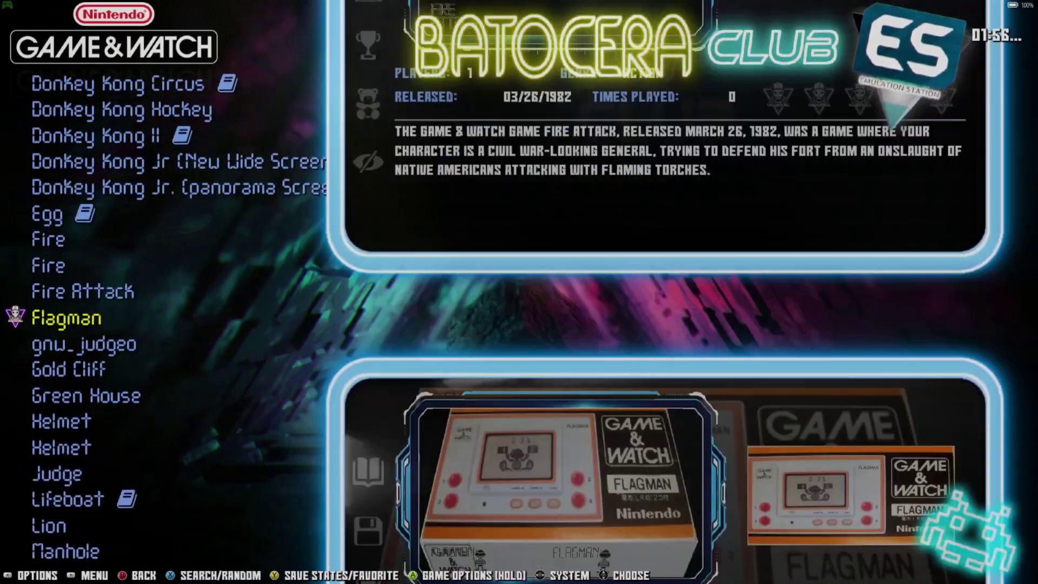
key(Down)
key(Down)
key(Down)
key(Down)
key(Down)
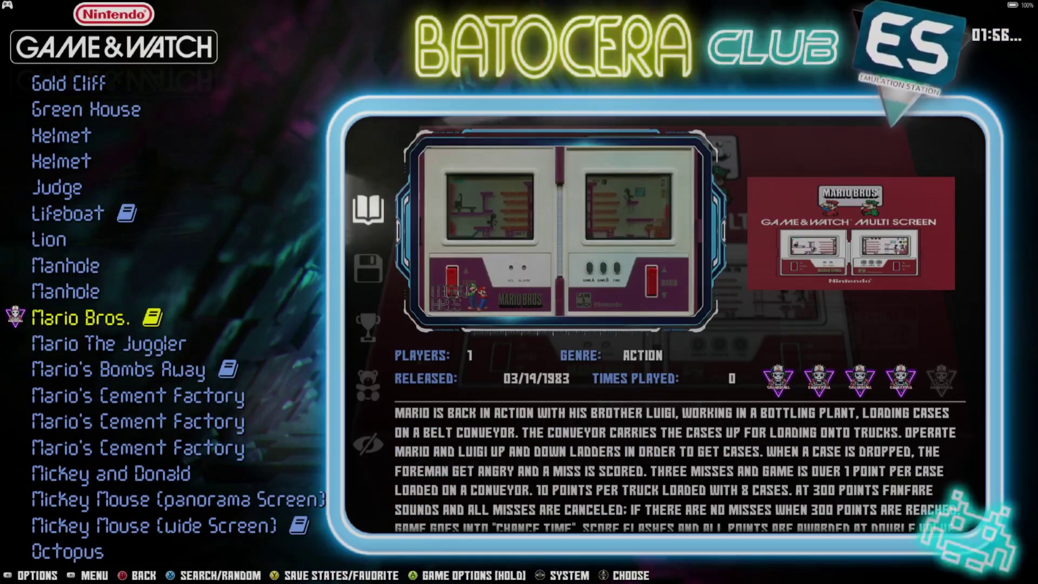
key(Return)
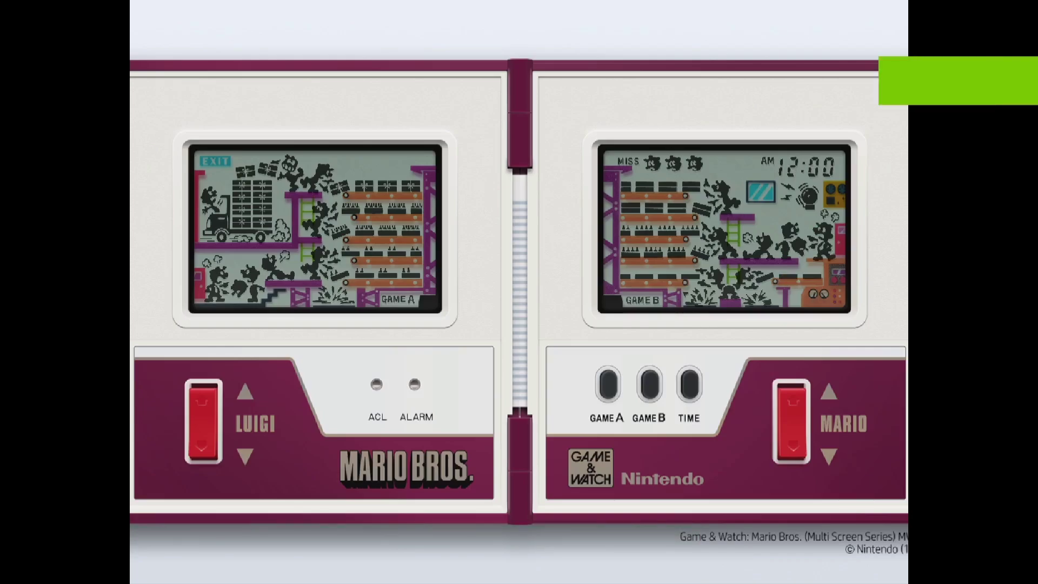
Play a short round of Game A in Mario Bros. to test the controls and exit to the game list
key(1)
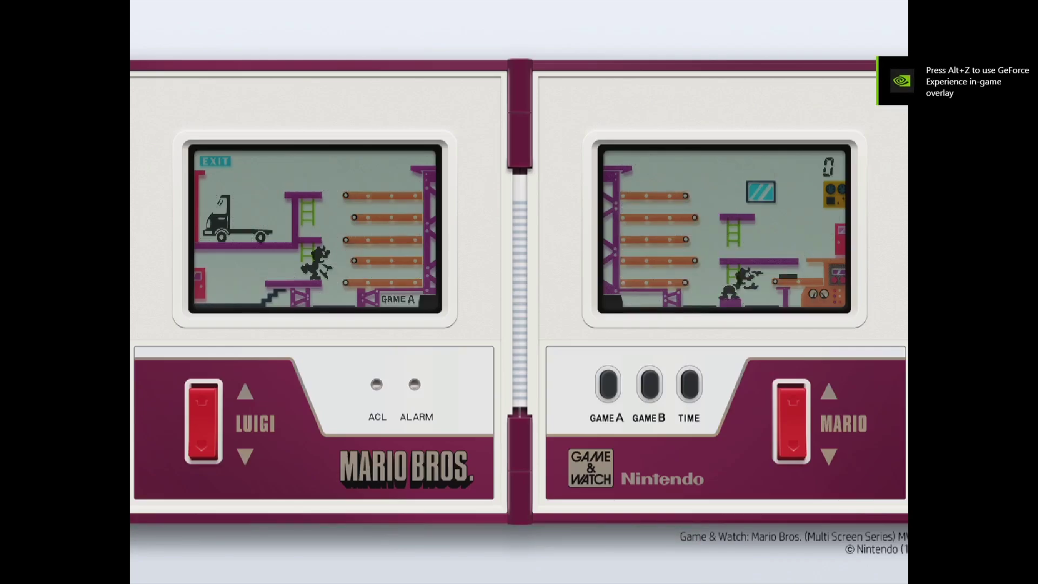
key(Up)
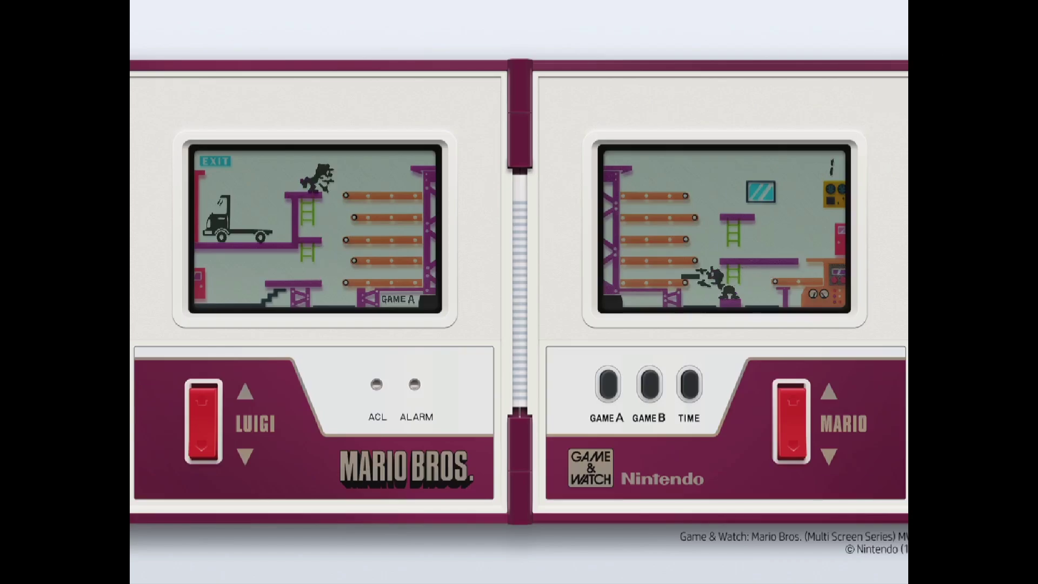
key(Up)
key(Down)
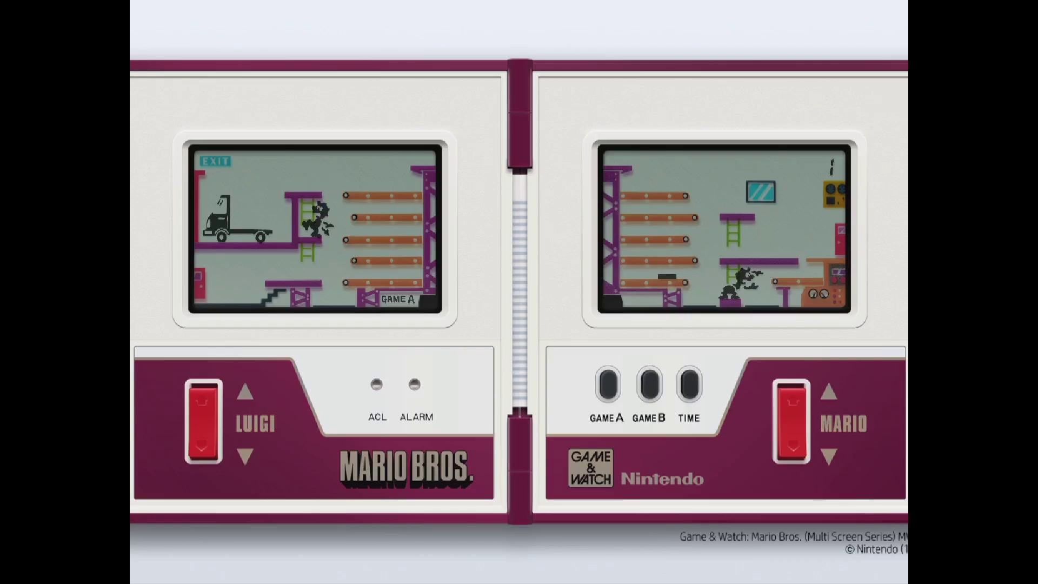
key(Up)
key(Down)
key(Up)
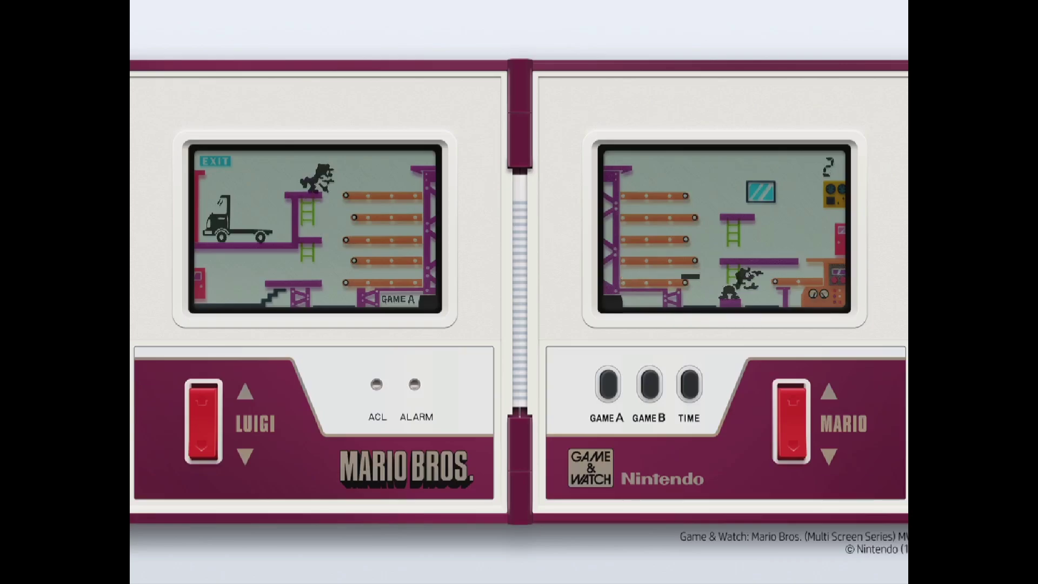
key(Escape)
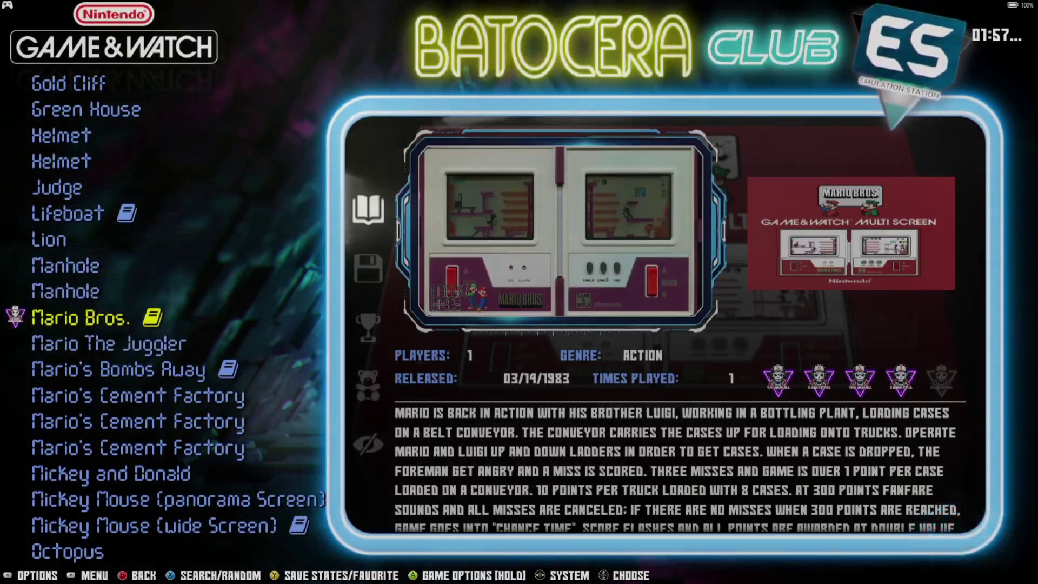
Launch the first Mario's Cement Factory entry, try out Game A and exit to the game list
key(Down)
key(Down)
key(Down)
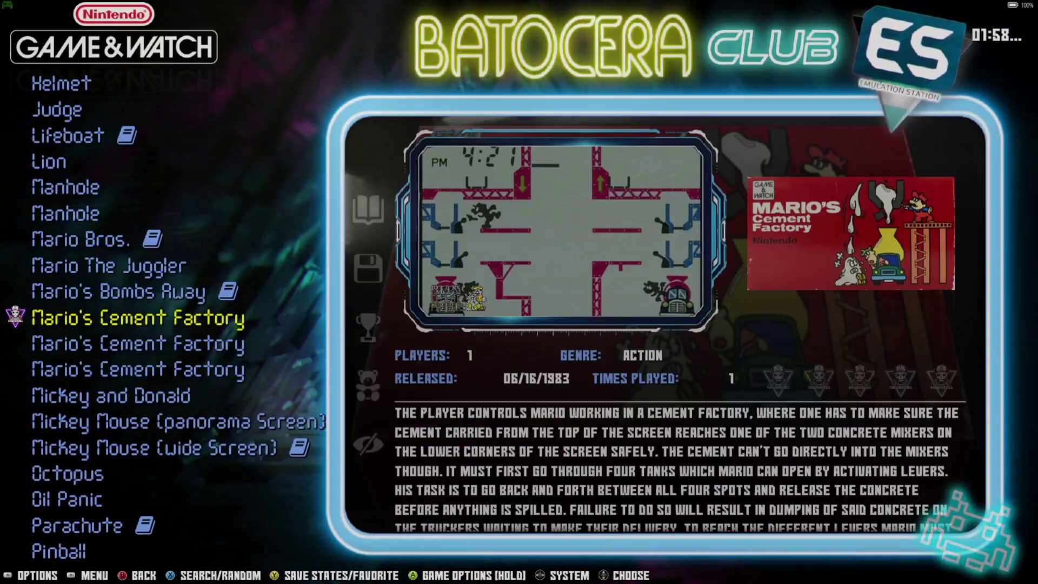
key(Return)
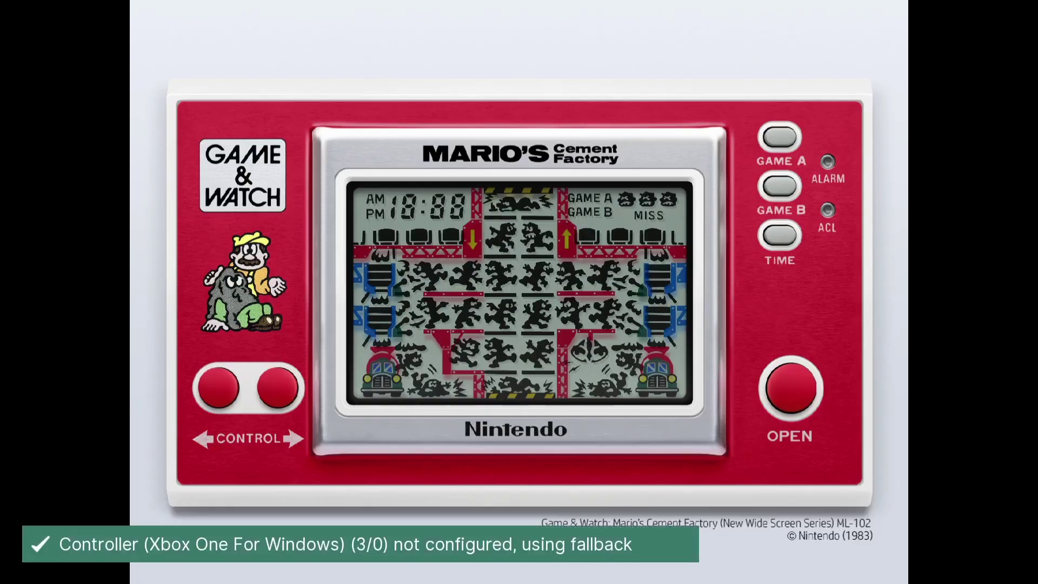
key(1)
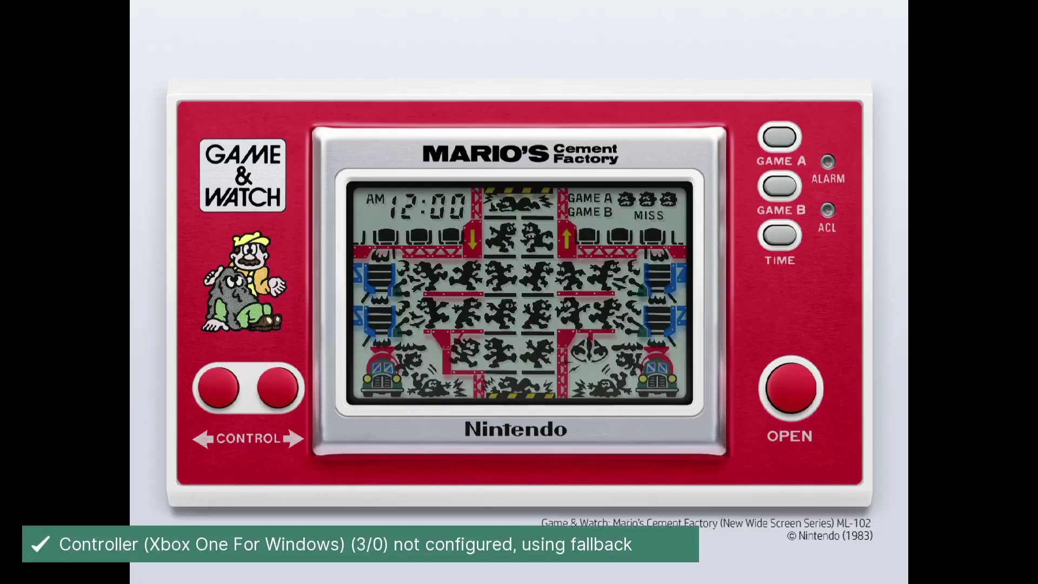
key(Right)
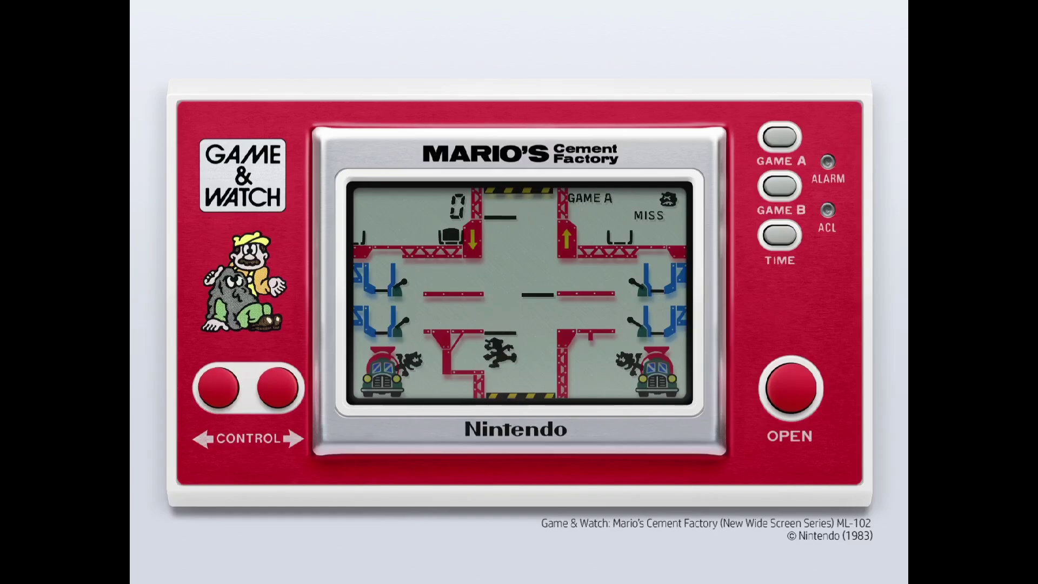
key(Escape)
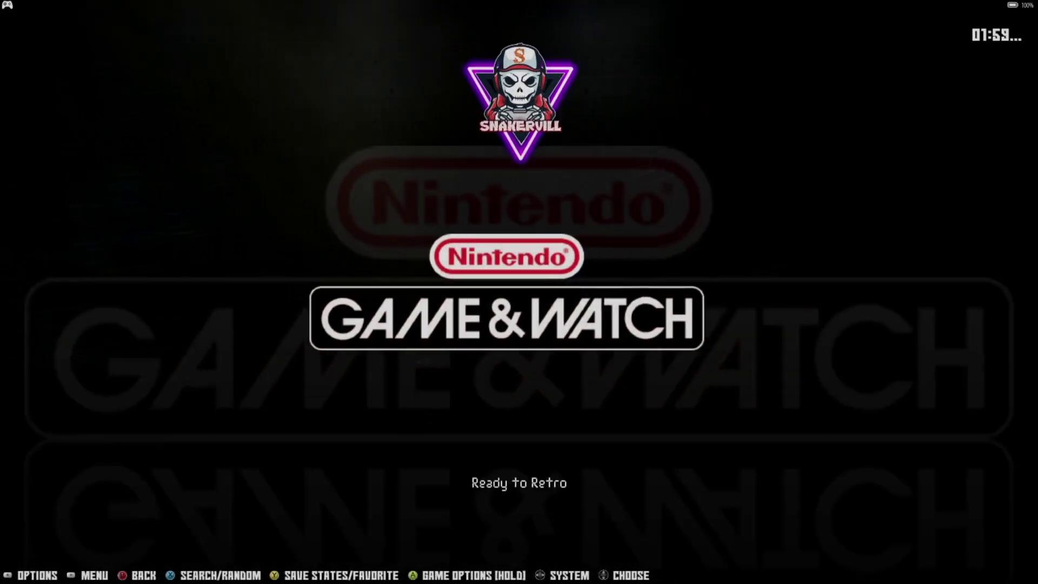
Launch the first Popeye entry, the wide screen version, from the Game & Watch list
key(Down)
key(Down)
key(Down)
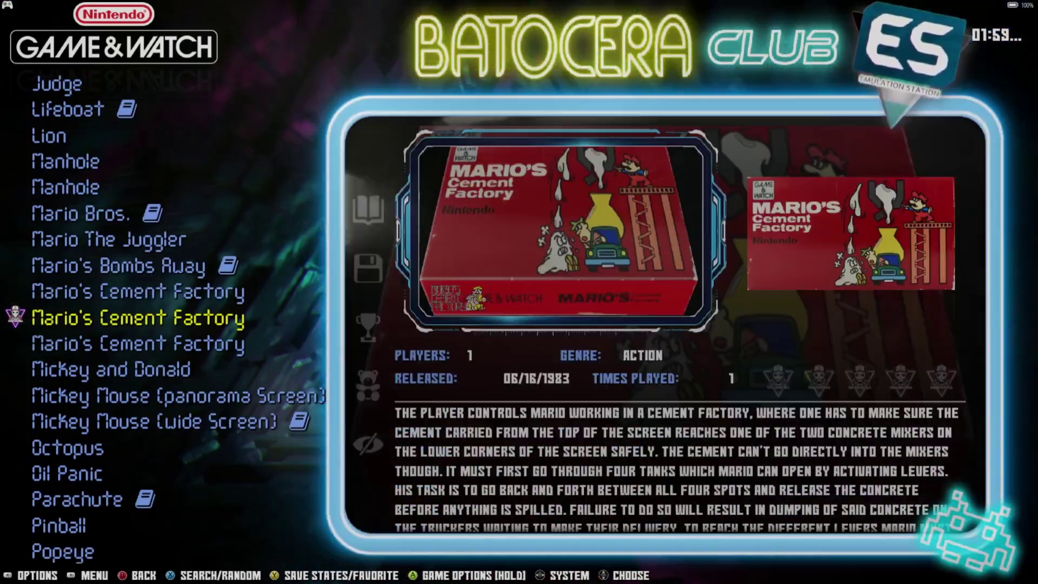
key(Down)
key(Down)
key(Down)
key(Down)
key(Down)
key(Down)
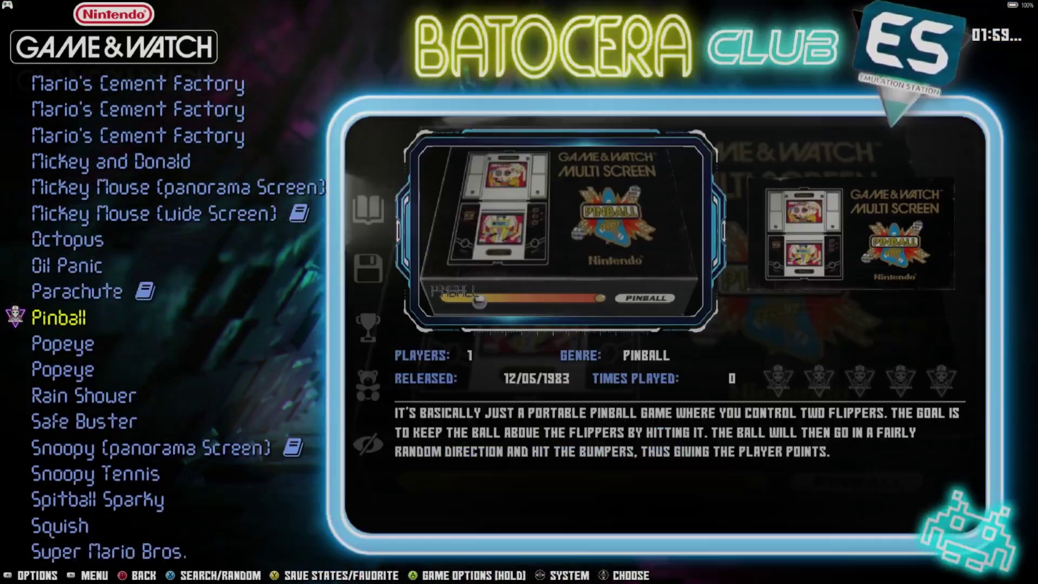
key(Down)
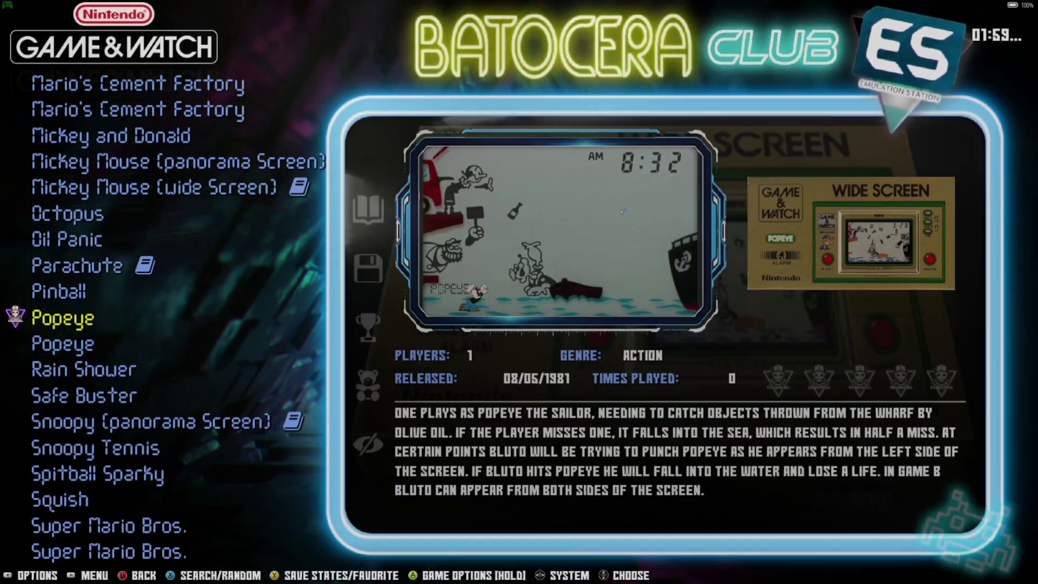
key(Return)
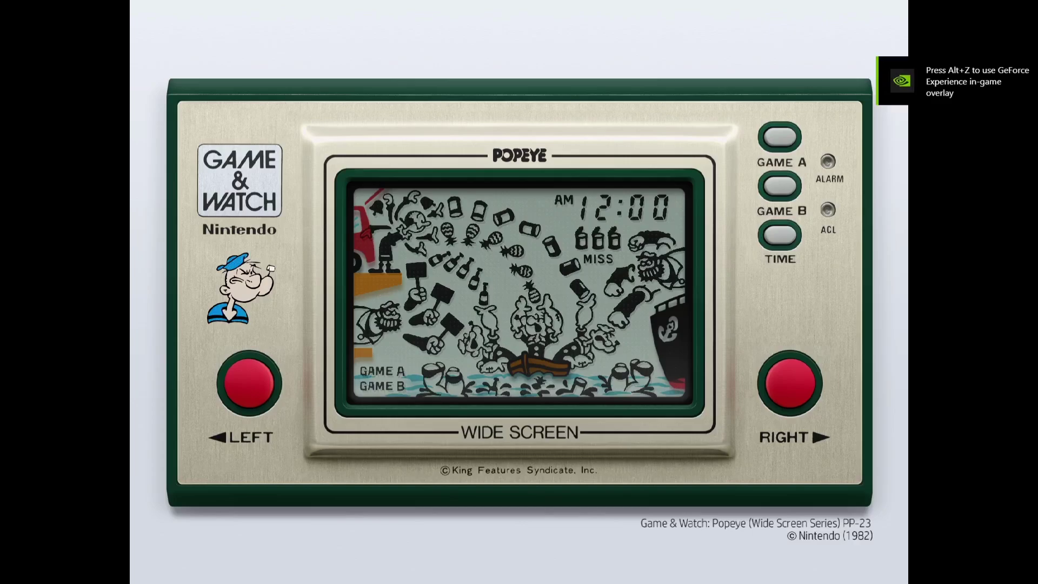
Test Popeye's left and right controls and exit to the game list
key(Left)
key(Left)
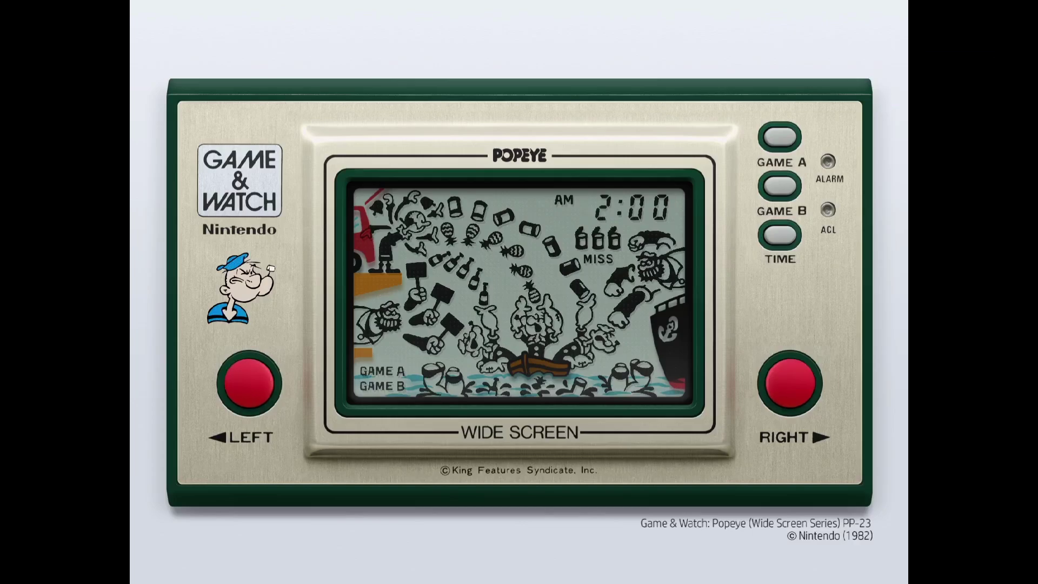
key(Right)
key(Right)
key(Left)
key(Left)
key(Left)
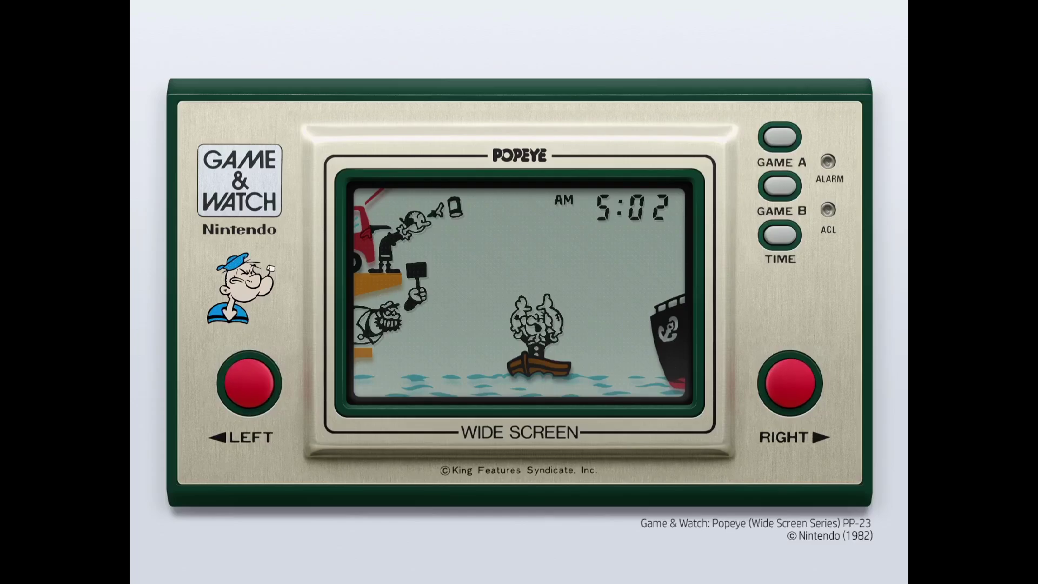
key(Escape)
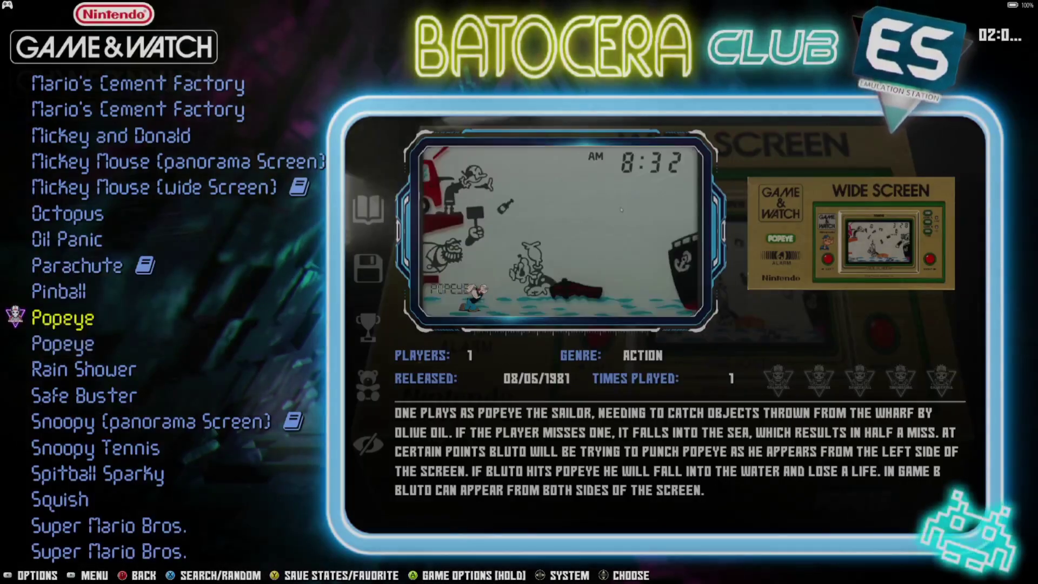
Launch the first Super Mario Bros. entry, the Crystal Screen version, from the Game & Watch list
key(Down)
key(Down)
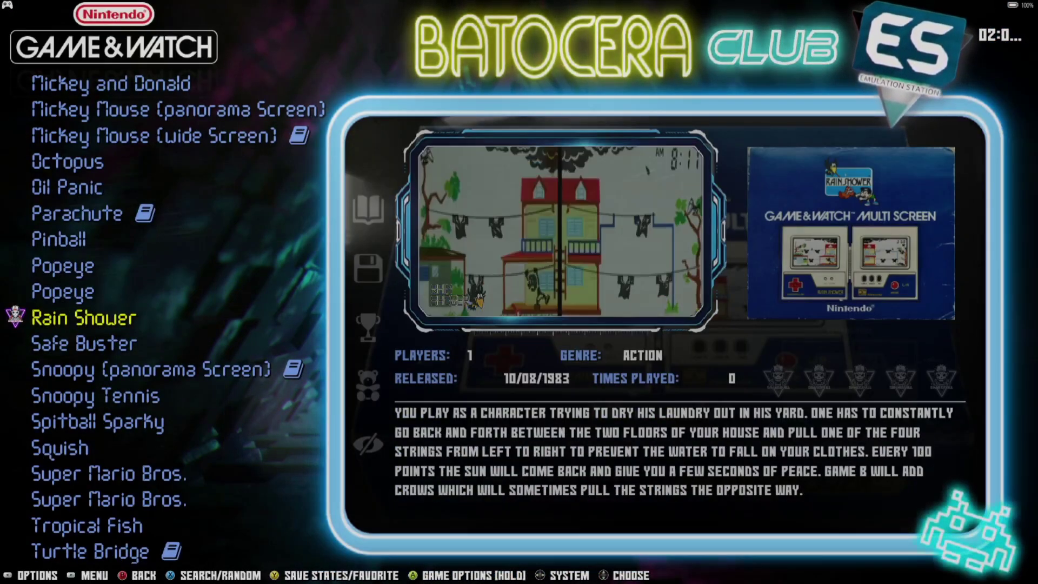
key(Down)
key(Down)
key(Down)
key(Down)
key(Down)
key(Down)
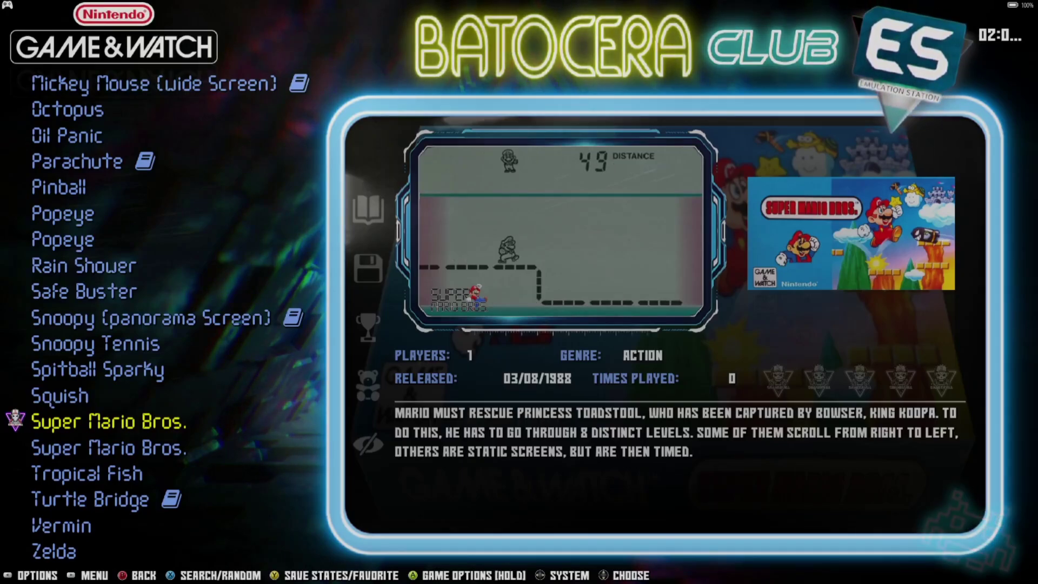
key(Return)
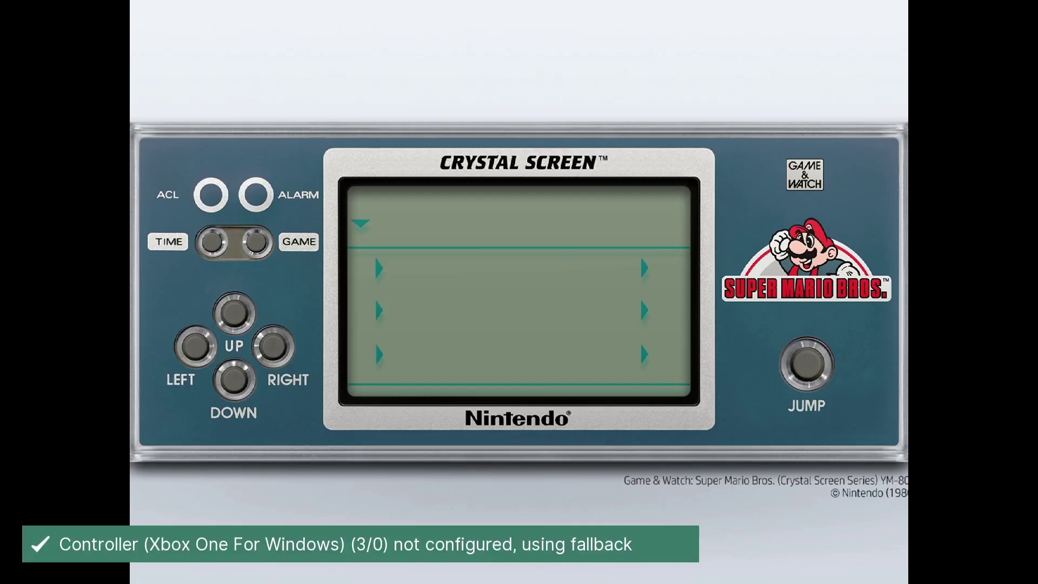
Try the direction and jump controls on Super Mario Bros.' opening time screen
key(Right)
key(Right)
key(Right)
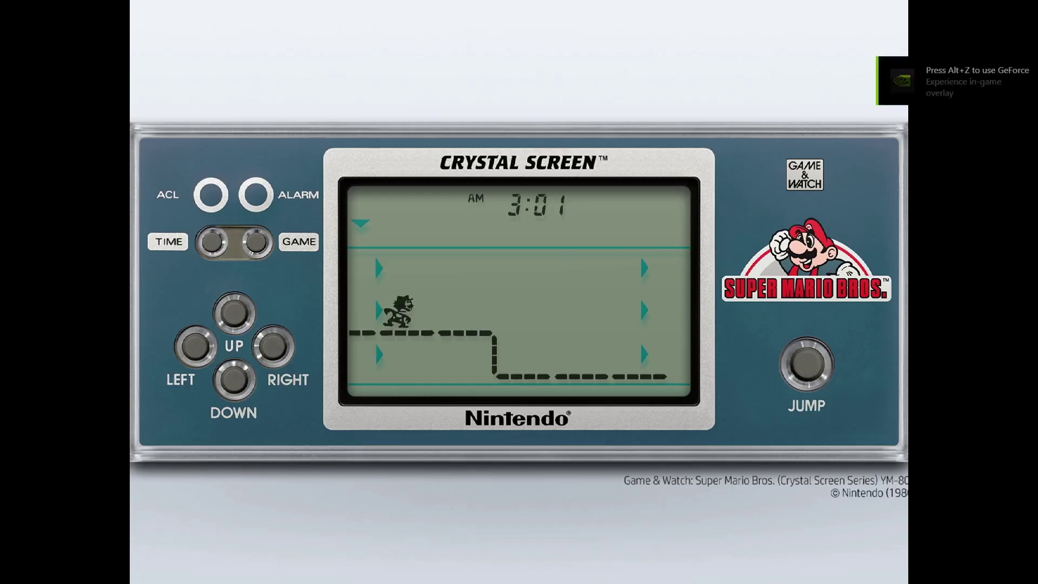
key(Right)
key(space)
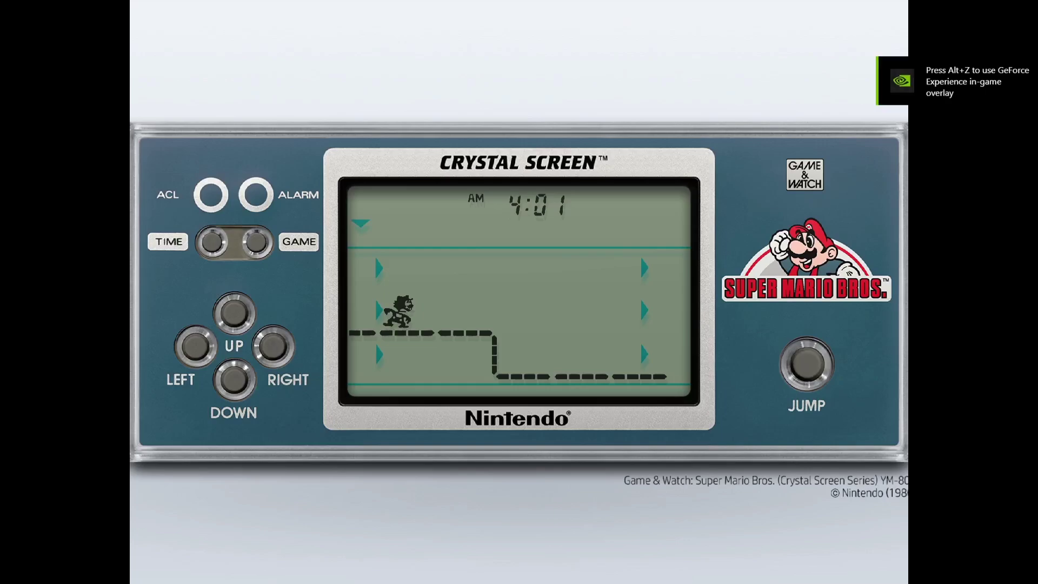
key(Up)
key(Right)
key(Right)
key(Right)
key(Down)
key(Up)
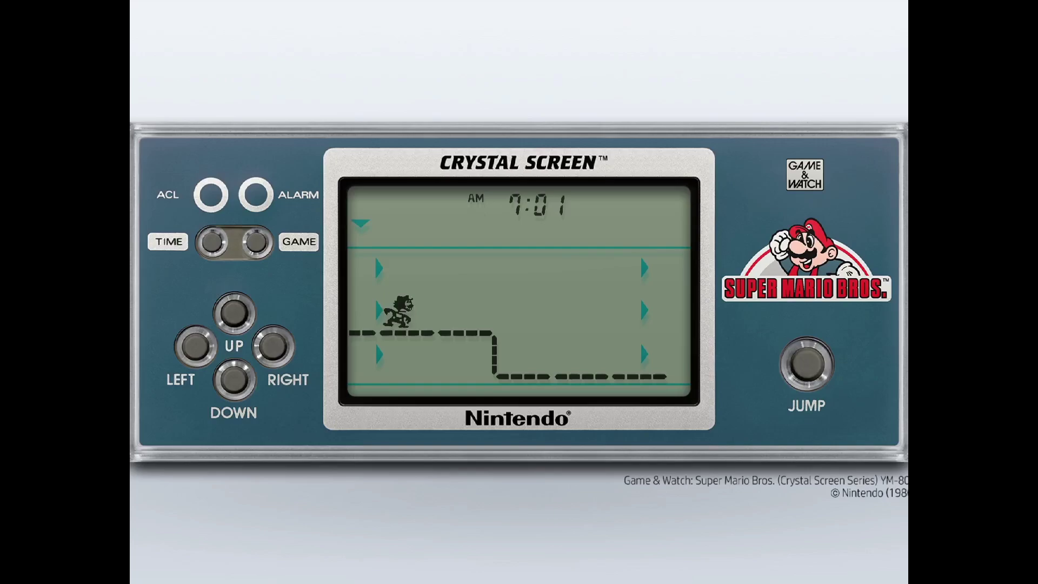
Test moving and jumping with Mario across the scrolling platforms and exit to the game list
key(Right)
key(space)
key(Down)
key(Up)
key(Right)
key(Right)
key(Right)
key(Up)
key(t)
key(space)
key(Right)
key(Up)
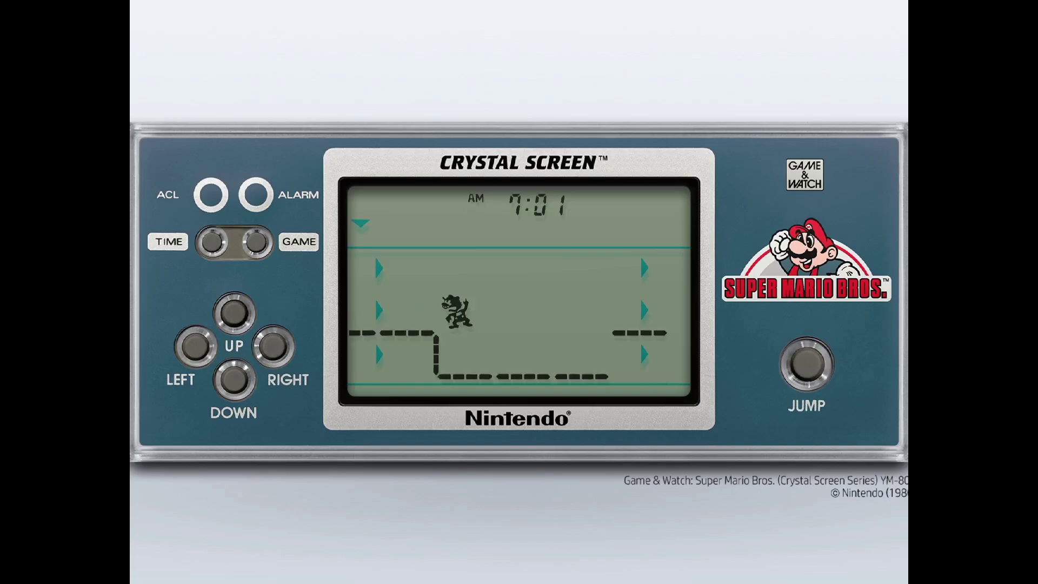
key(Right)
key(Down)
key(Right)
key(space)
key(Right)
key(Down)
key(Left)
key(t)
key(space)
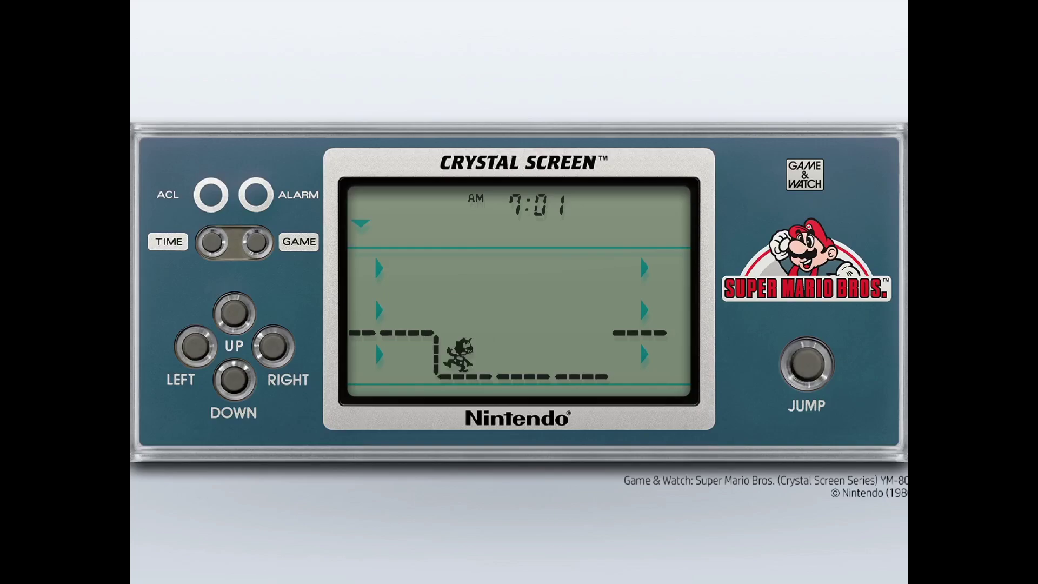
key(Down)
key(Right)
key(Up)
key(space)
key(Right)
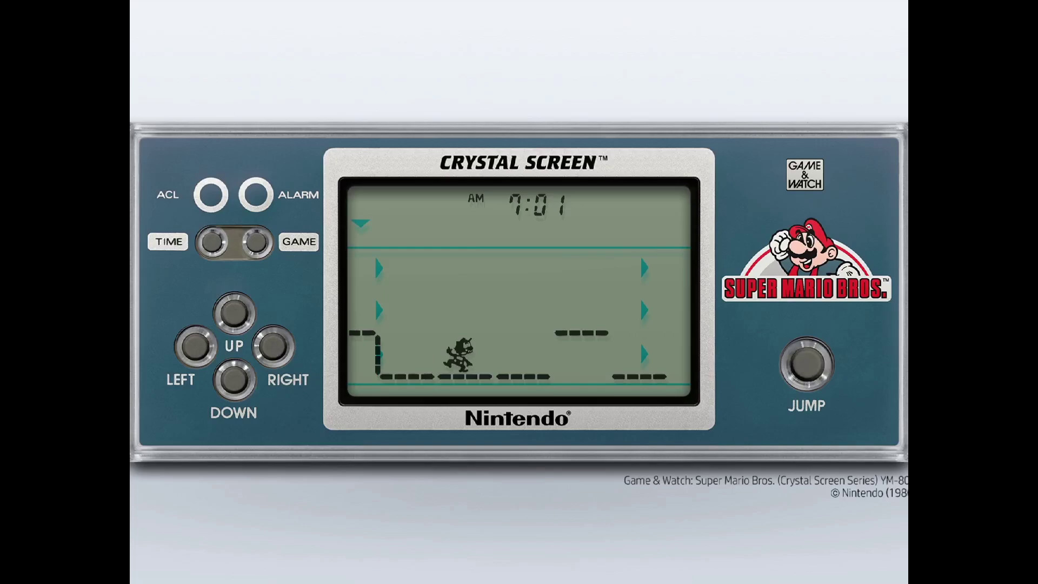
key(Down)
key(Right)
key(space)
key(Right)
key(Up)
key(space)
key(Down)
key(Right)
key(Left)
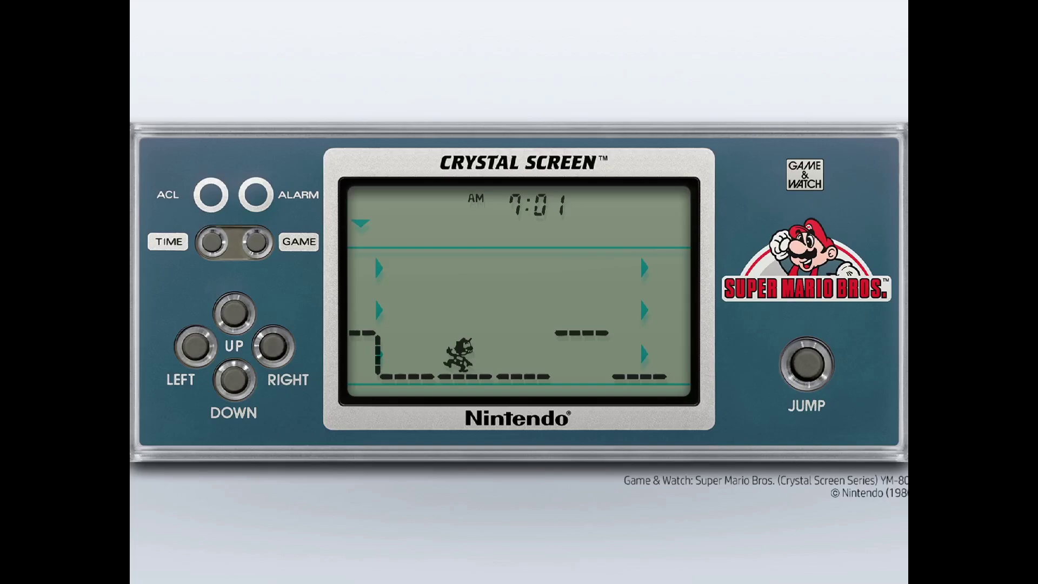
key(Down)
key(Right)
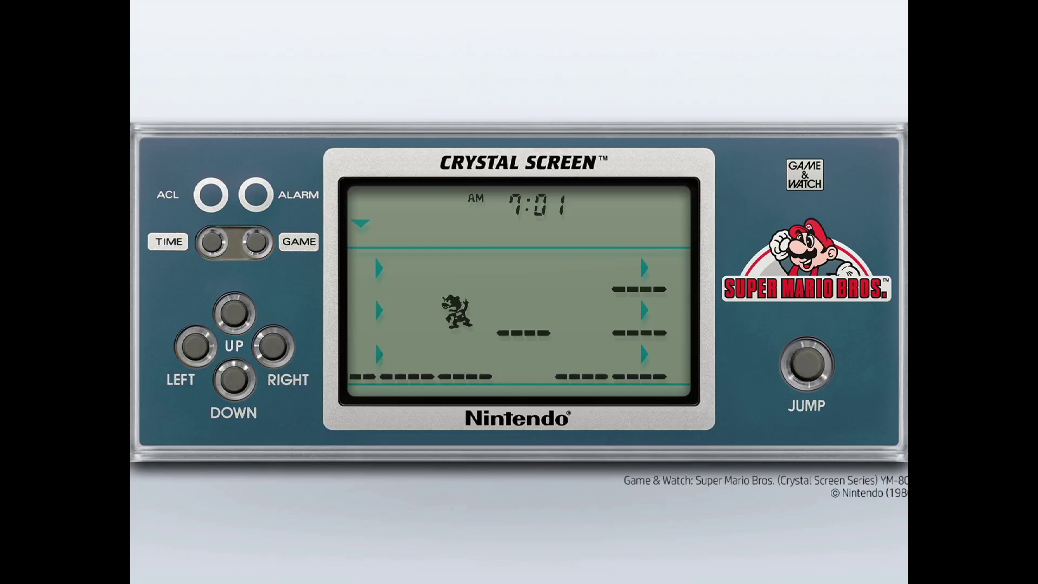
key(t)
key(Right)
key(Right)
key(t)
key(Down)
key(Right)
key(Left)
key(space)
key(Up)
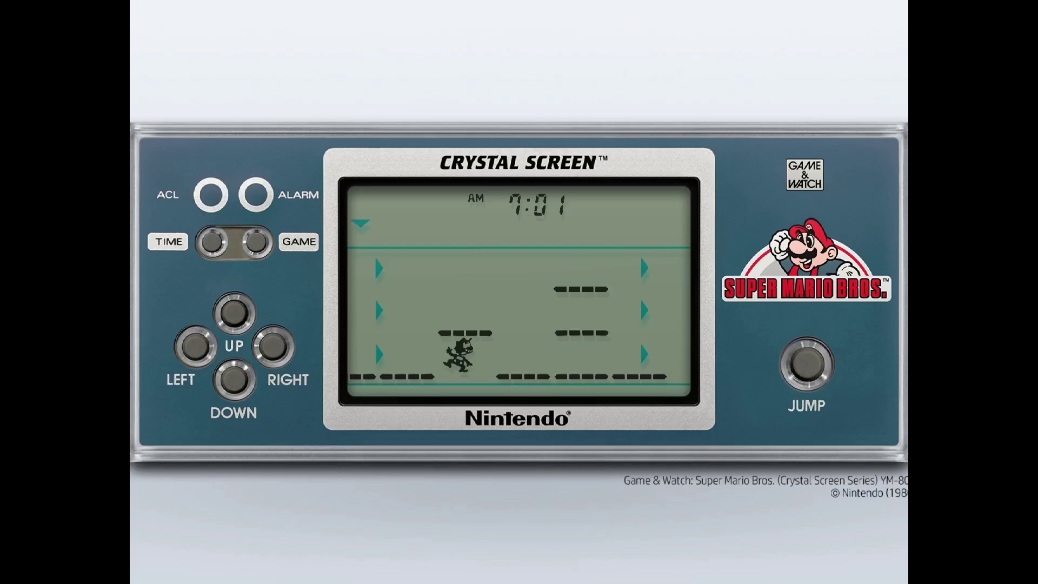
key(space)
key(Right)
key(t)
key(Escape)
key(Escape)
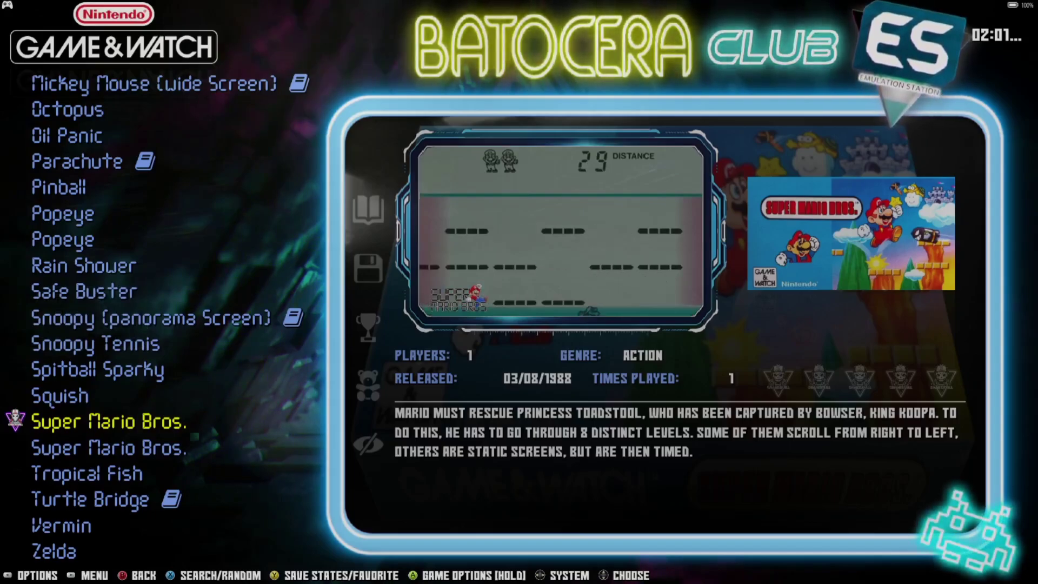
Launch Zelda from the end of the Game & Watch list
key(Down)
key(Down)
key(Down)
key(Down)
key(Down)
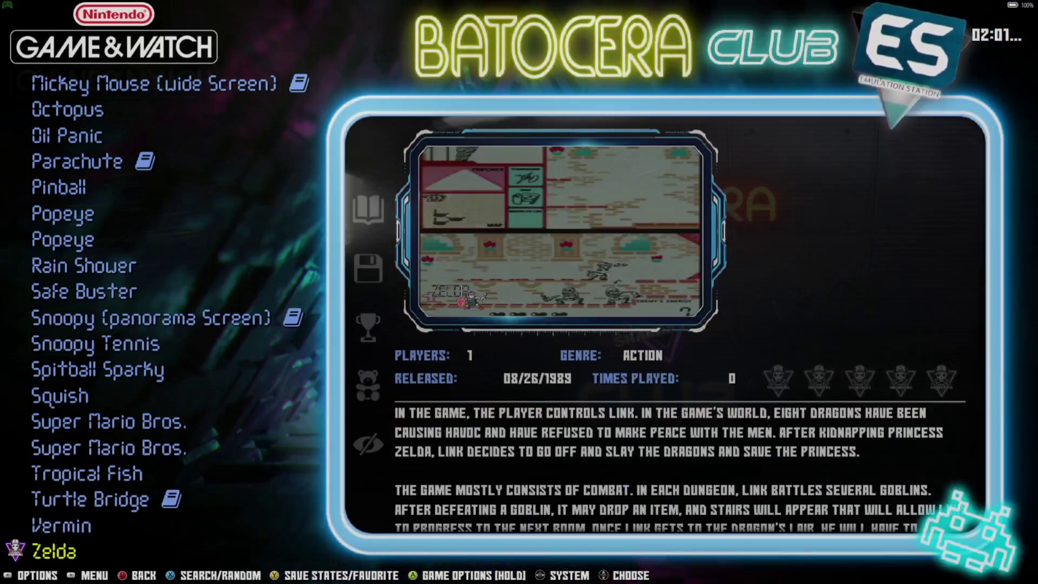
key(Return)
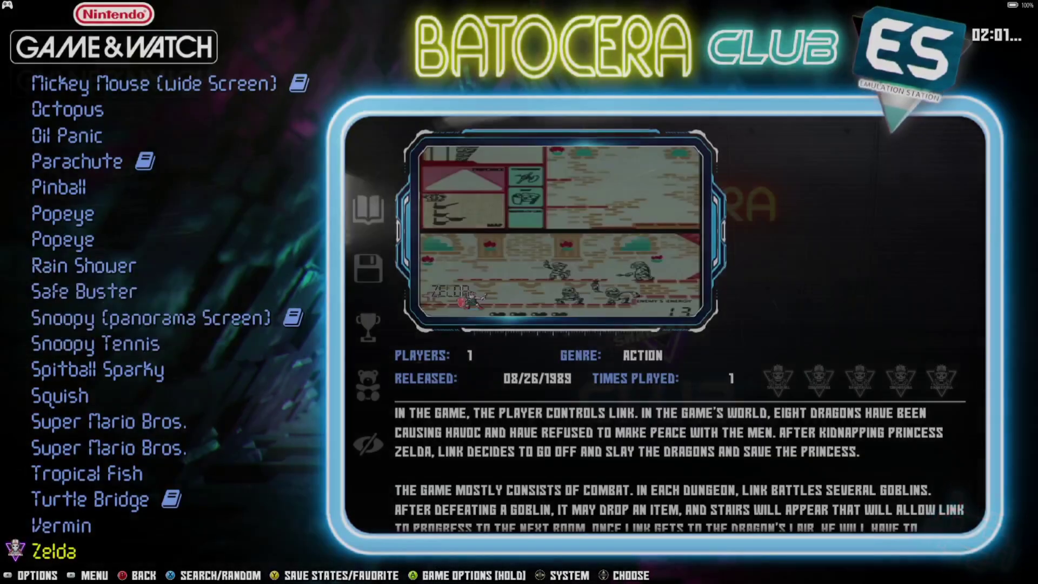
Open the advanced system options for Game and Watch and review the shader set choices, leaving it on Auto
key(F2)
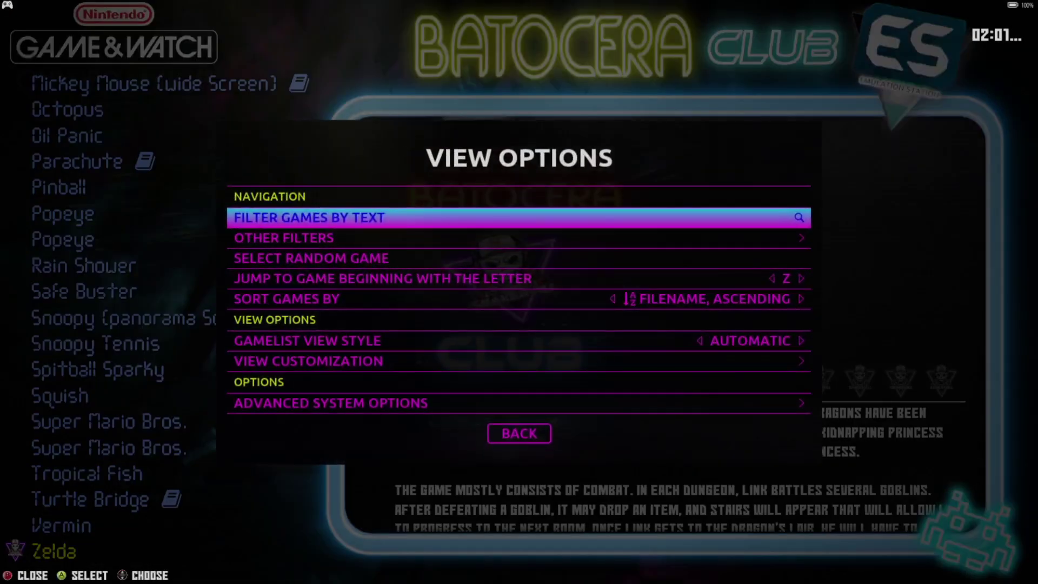
key(Up)
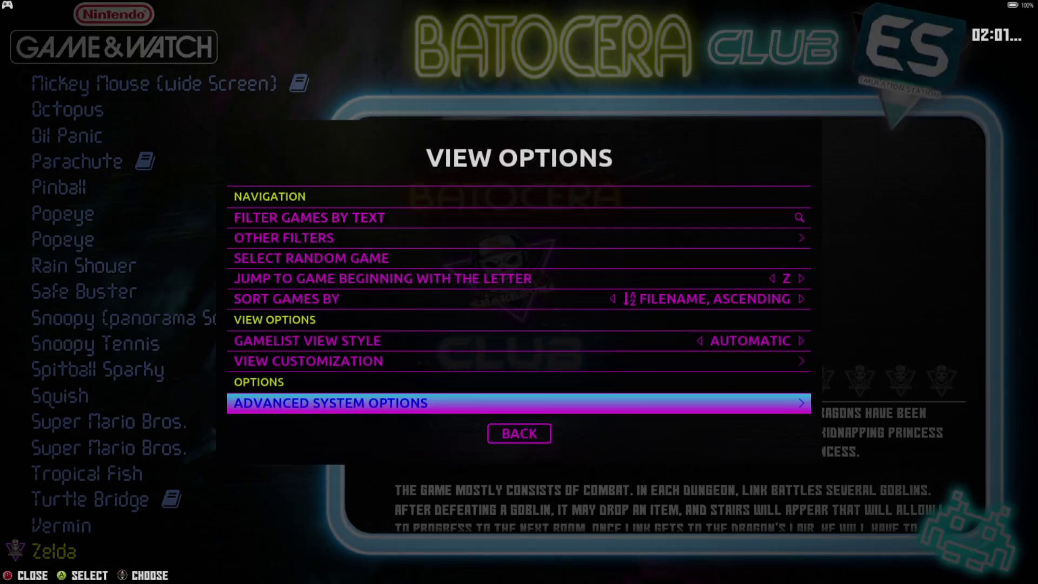
key(Return)
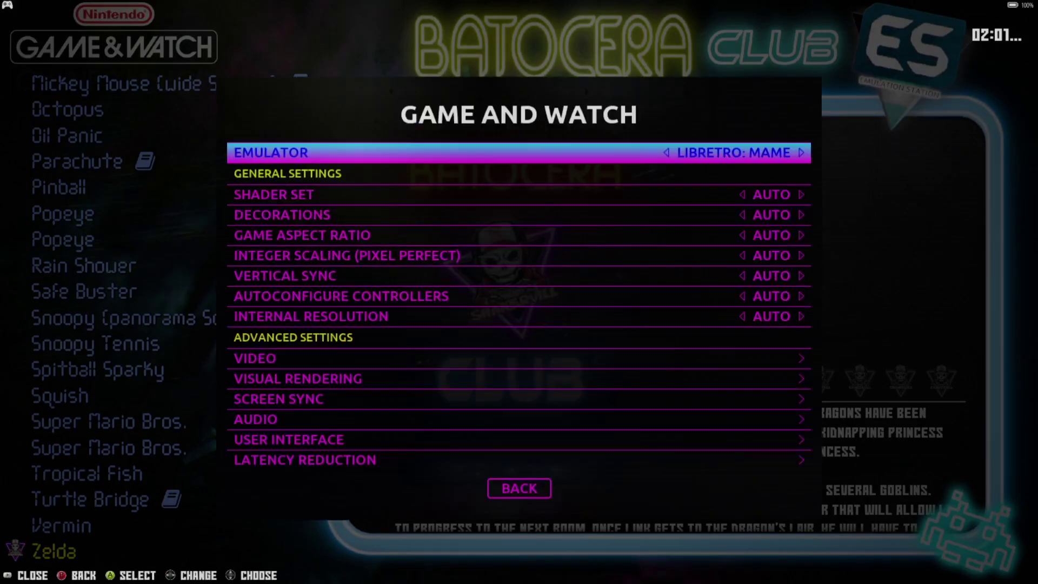
key(Down)
key(Return)
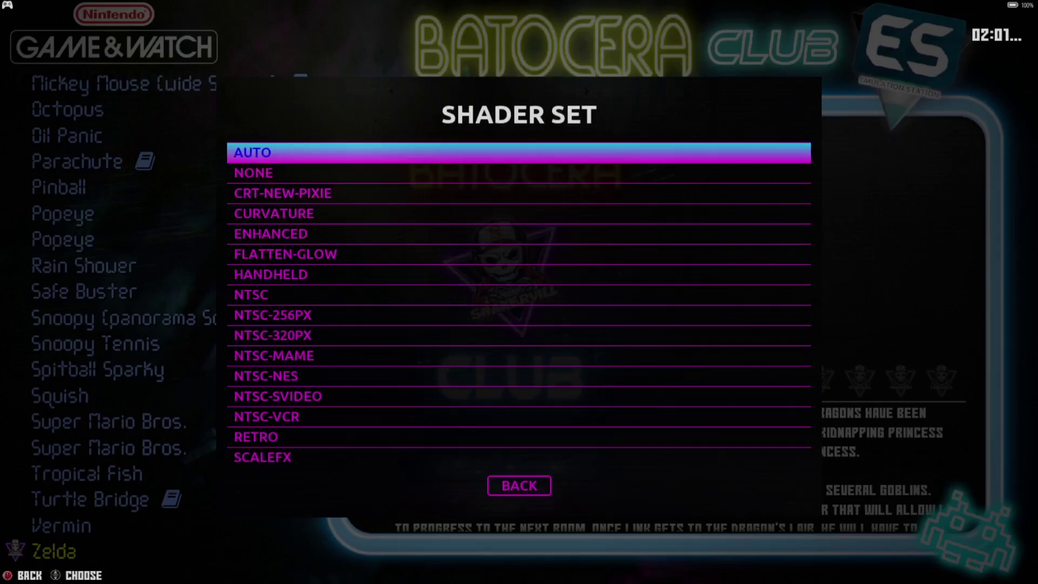
key(Up)
key(Up)
key(Down)
key(Return)
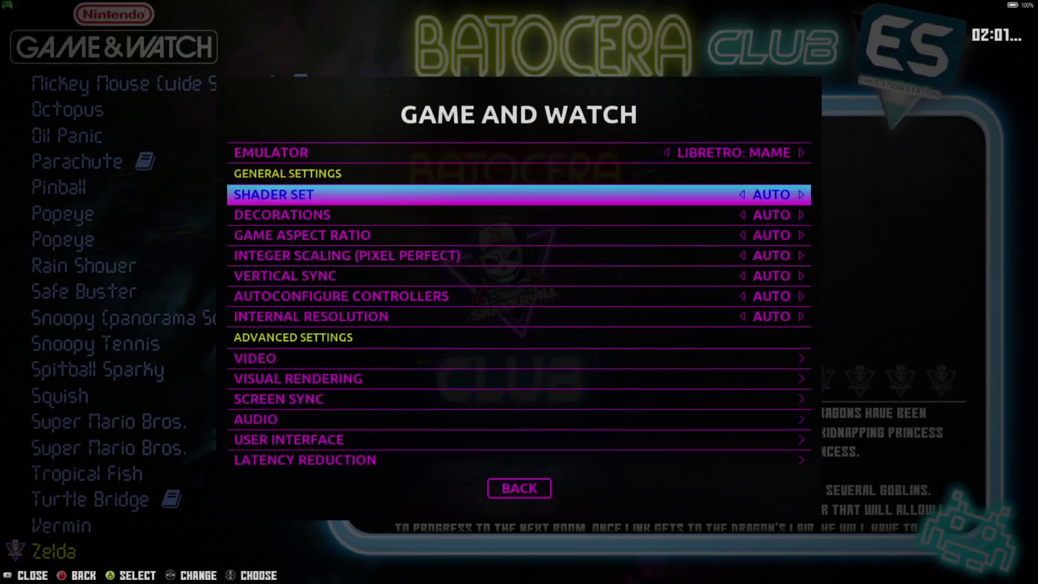
Review the decorations and game aspect ratio choices, leaving both on Auto
key(Down)
key(Return)
key(Up)
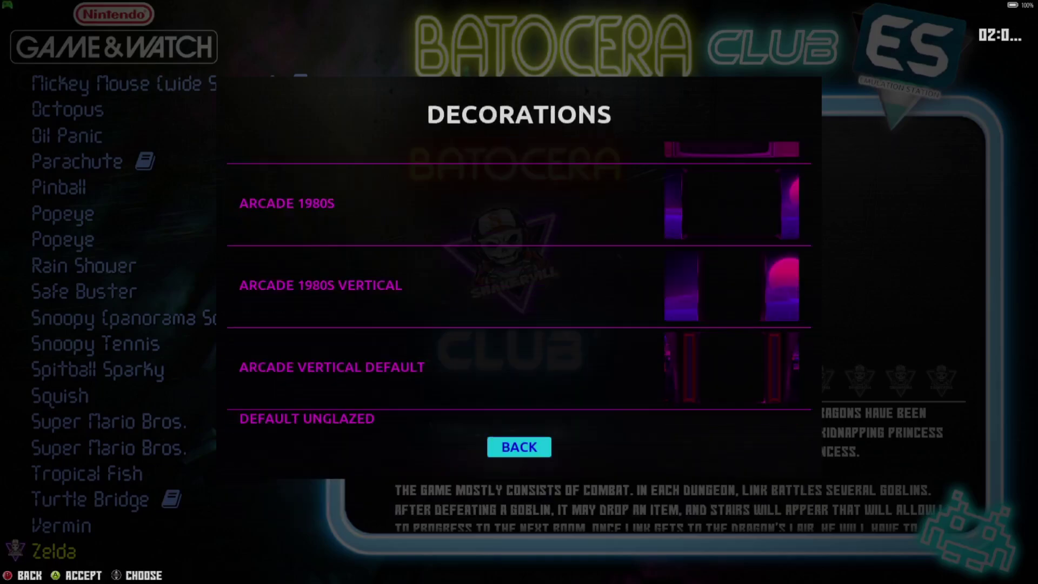
key(Down)
key(Return)
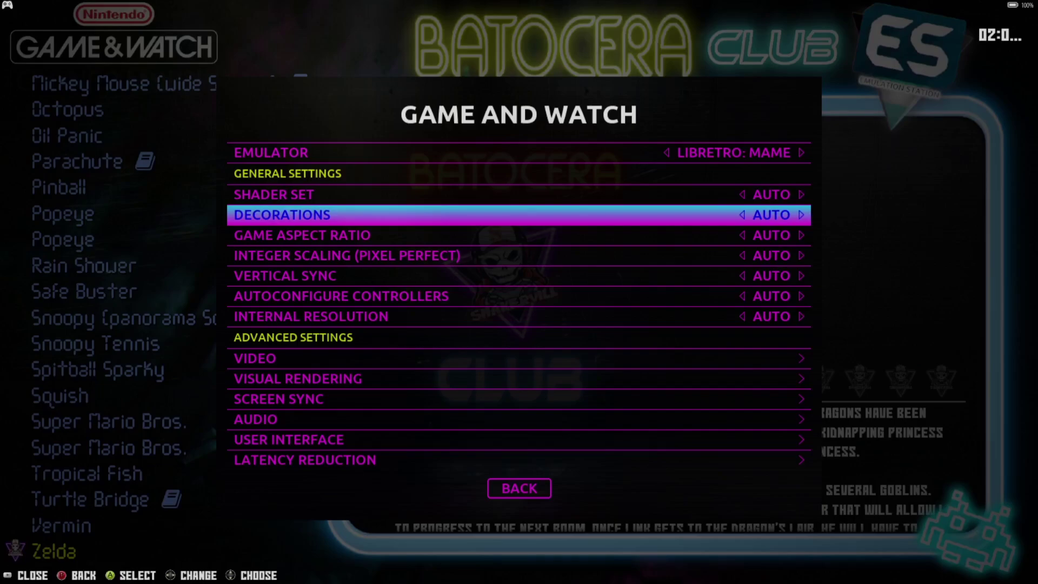
key(Down)
key(Return)
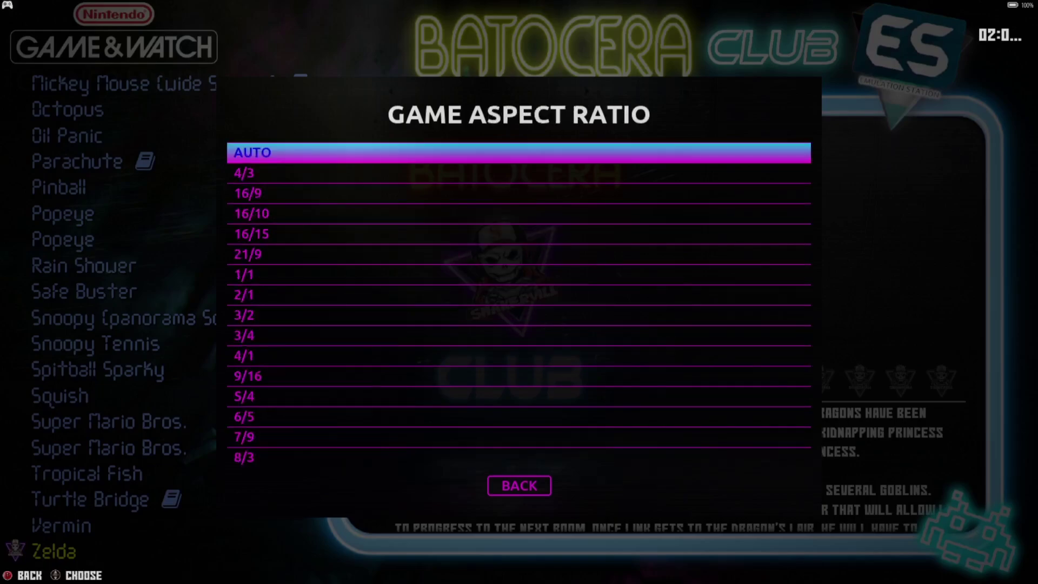
key(Return)
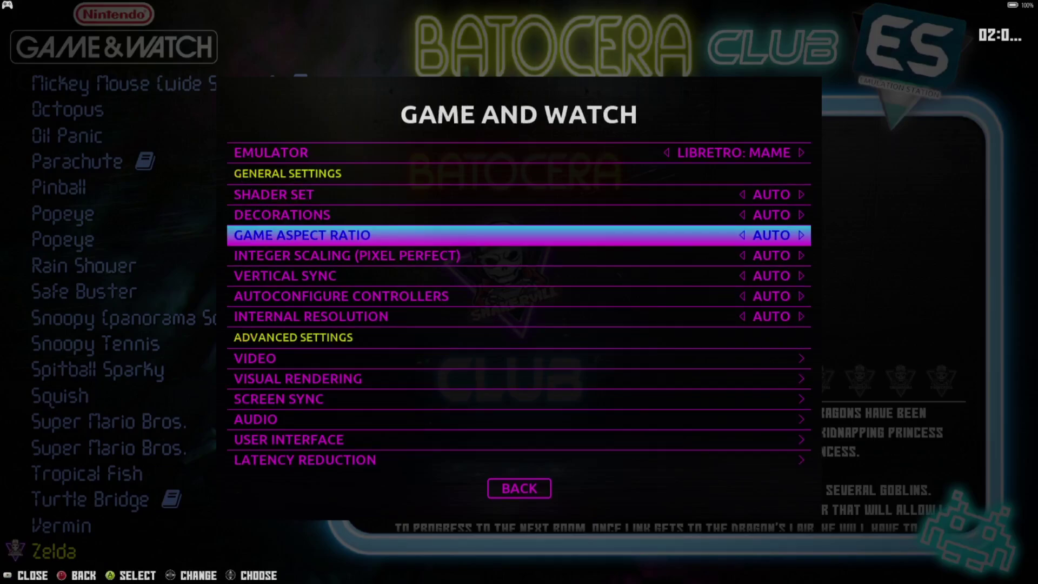
Open the video driver choices in the Drivers section of the Game and Watch settings
key(Down)
key(Down)
key(Down)
key(Down)
key(Down)
key(Down)
key(Down)
key(Down)
key(Down)
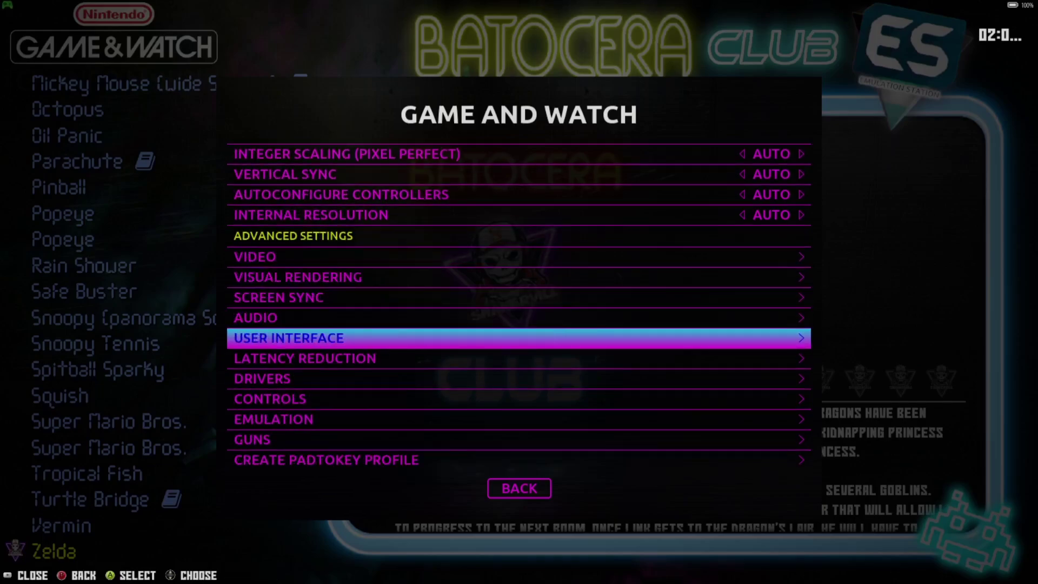
key(Down)
key(Down)
key(Return)
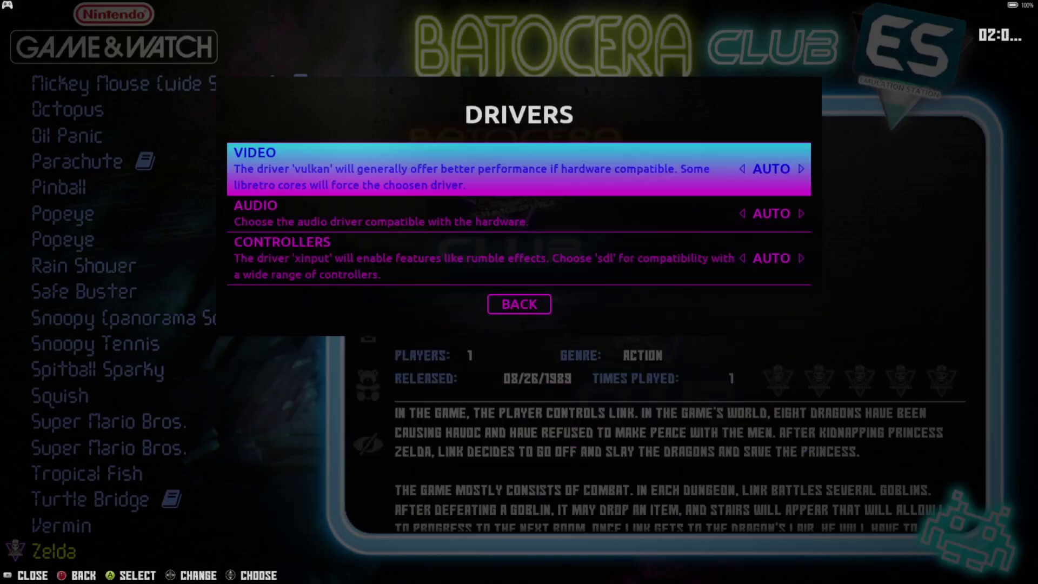
key(Return)
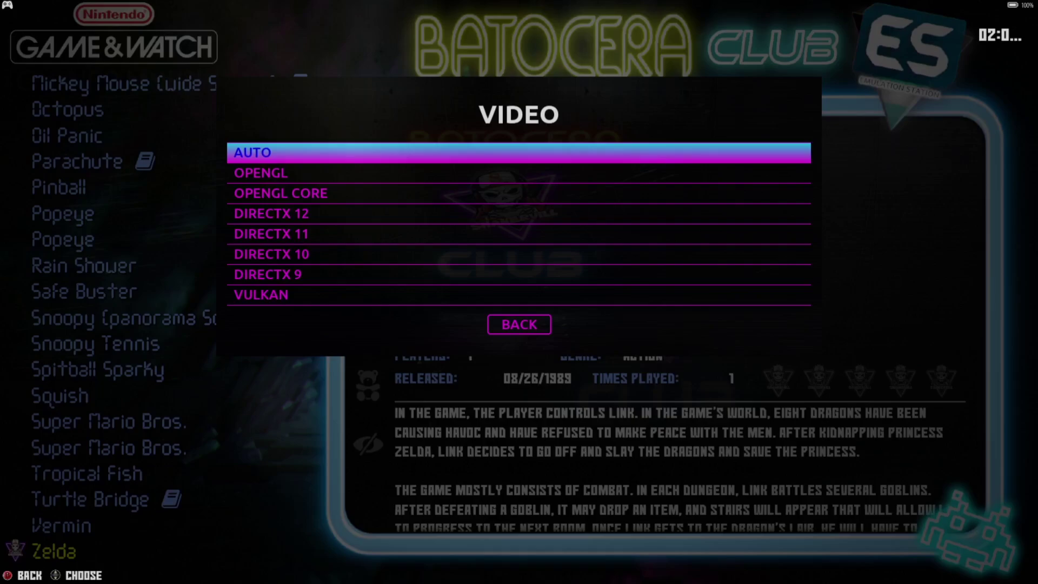
Look through the video driver choices from OpenGL to Vulkan and leave without selecting one
key(Down)
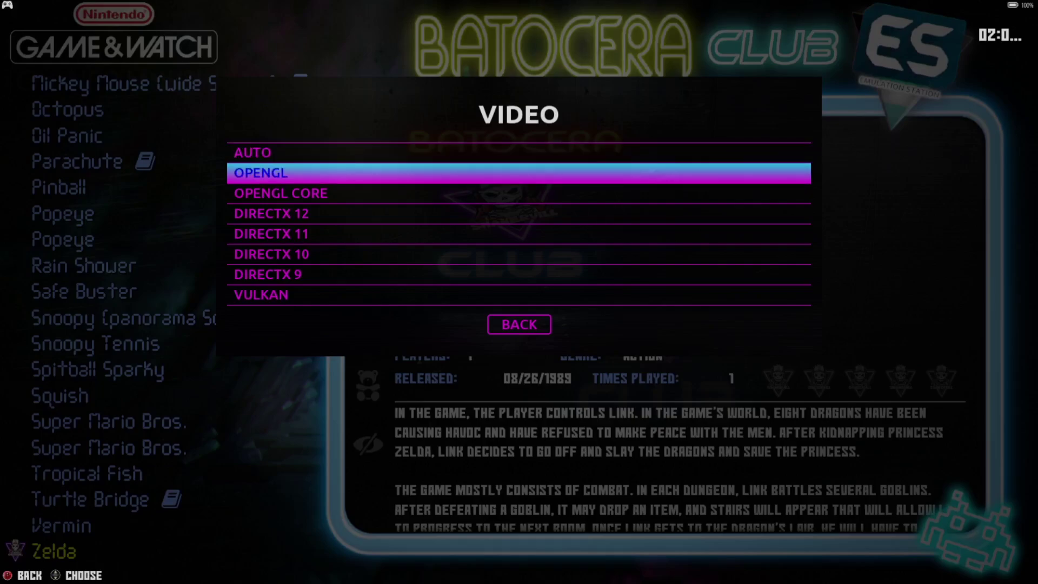
key(Down)
key(Down)
key(Down)
key(Down)
key(Down)
key(Down)
key(Down)
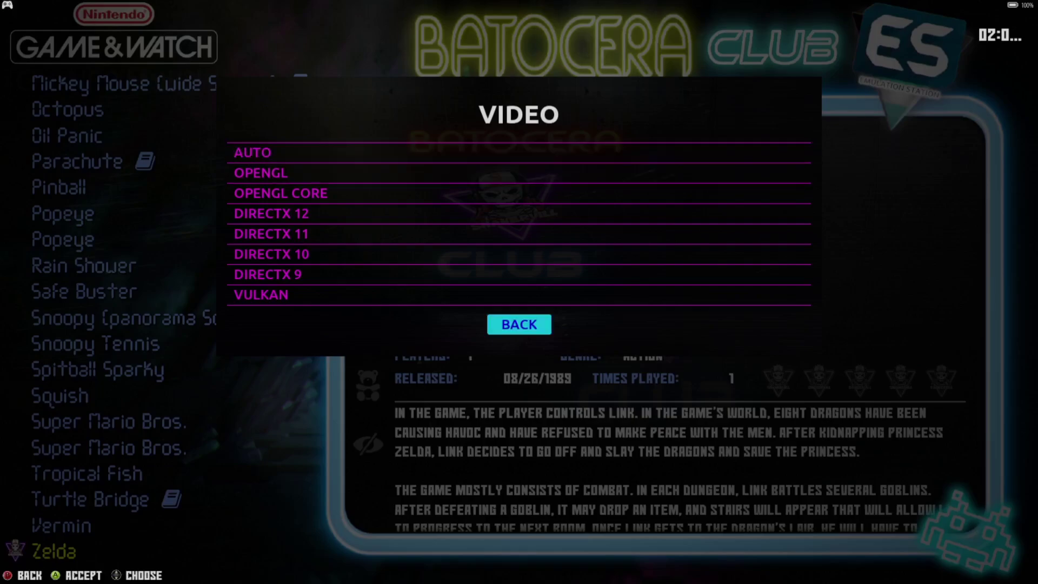
key(Down)
key(Down)
key(Up)
key(Up)
key(Up)
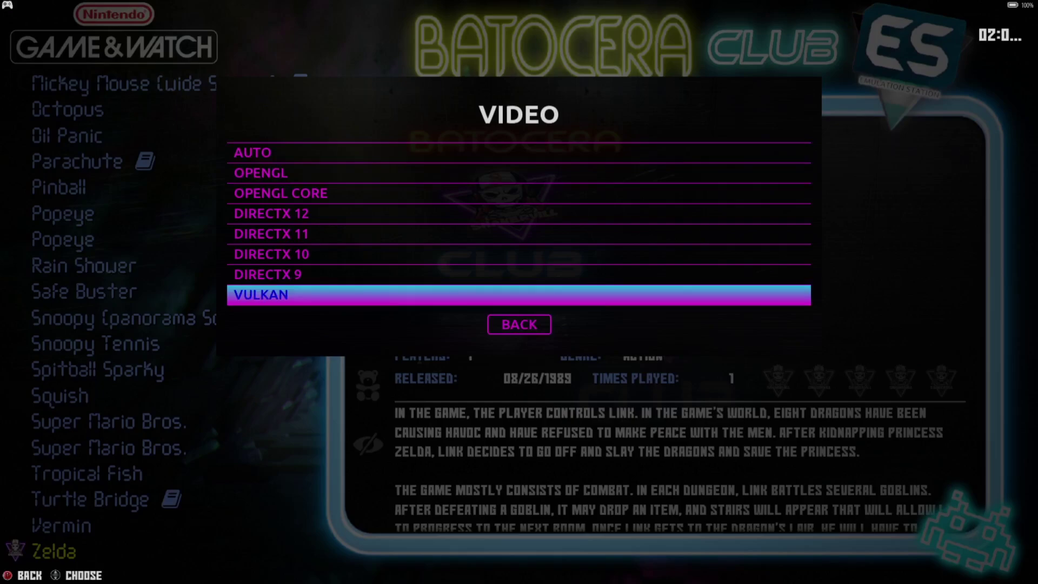
key(Escape)
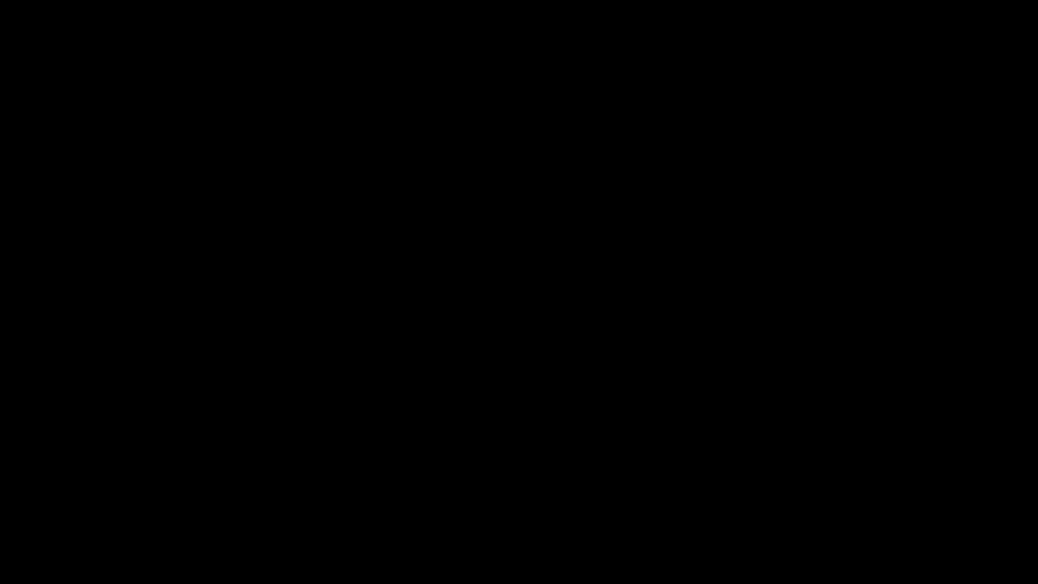